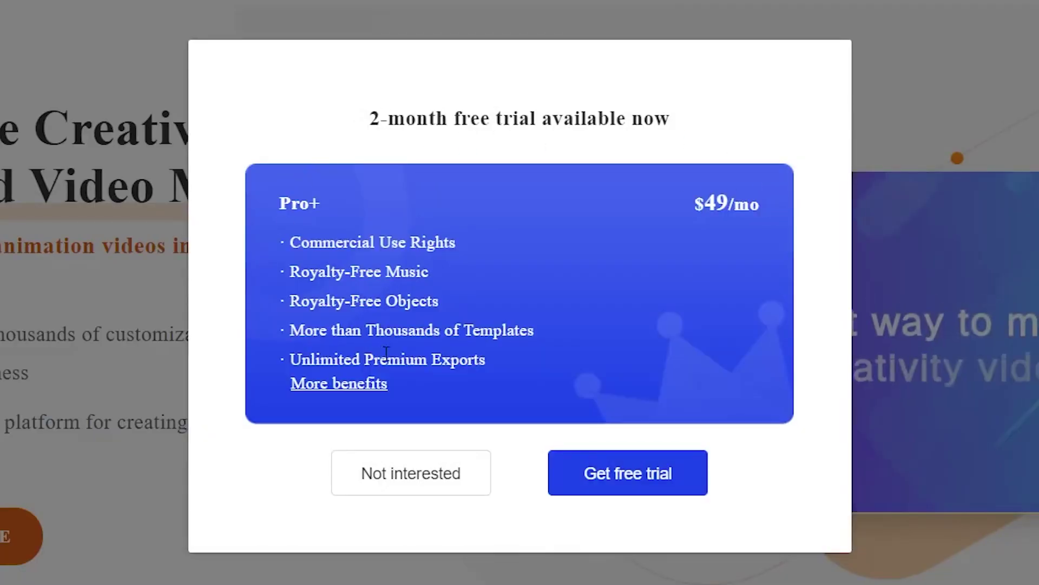
# Claim the two-month free Pro+ trial
pyautogui.click(605, 479)
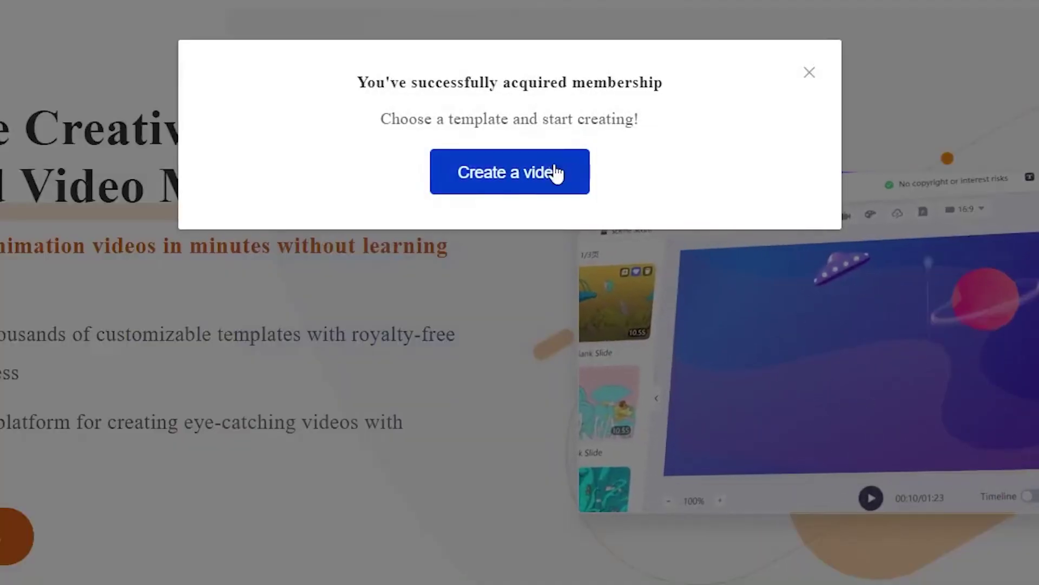
# Go from Create a video to the Workbench, then open Account setting to confirm Pro+
pyautogui.click(538, 170)
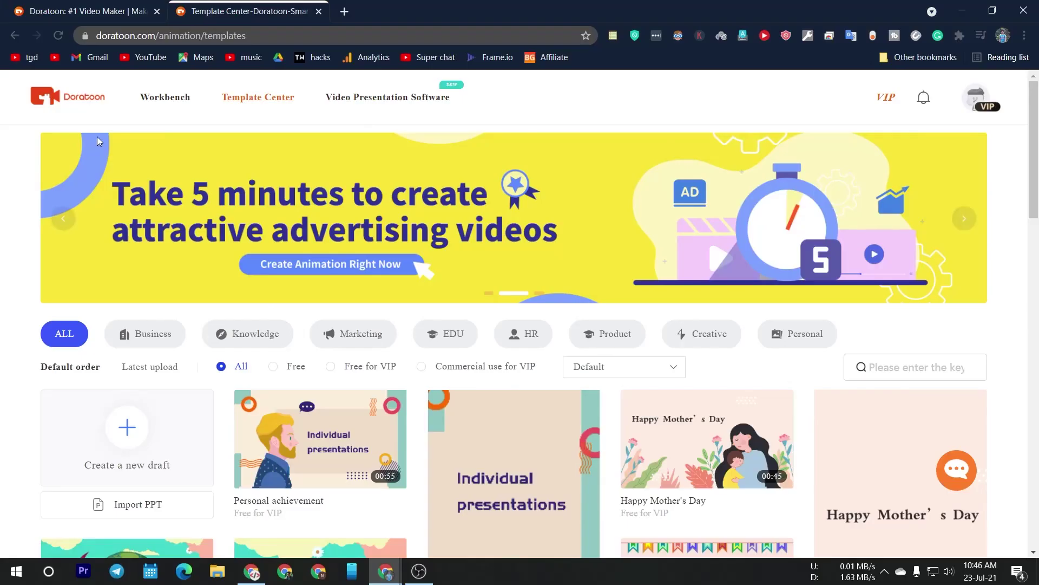
pyautogui.click(150, 104)
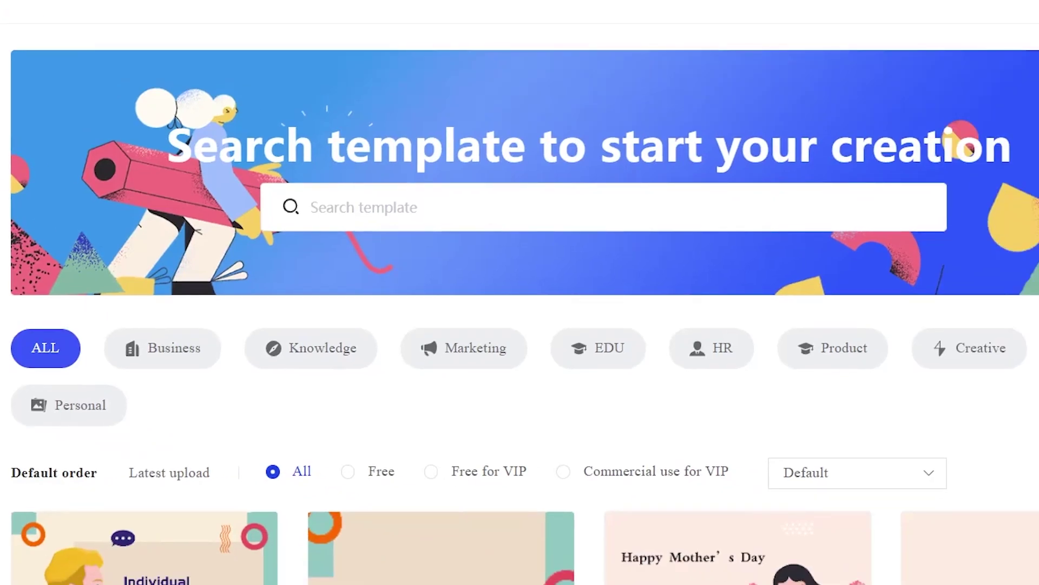
pyautogui.scroll(-2, 190, 325)
pyautogui.scroll(-2, 226, 378)
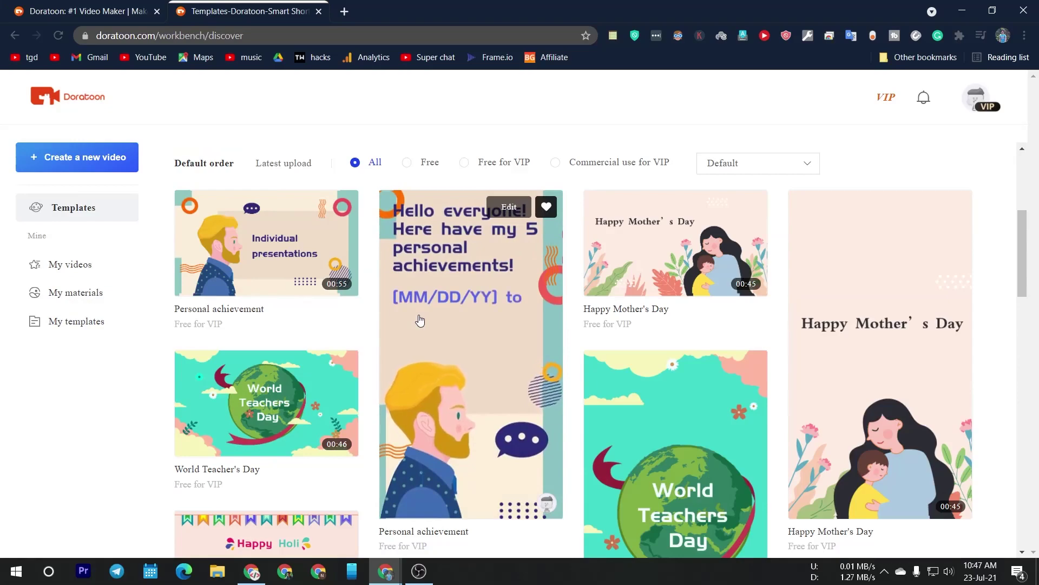
pyautogui.scroll(-5, 420, 321)
pyautogui.scroll(-5, 649, 366)
pyautogui.scroll(-5, 938, 417)
pyautogui.scroll(8, 938, 417)
pyautogui.scroll(7, 938, 365)
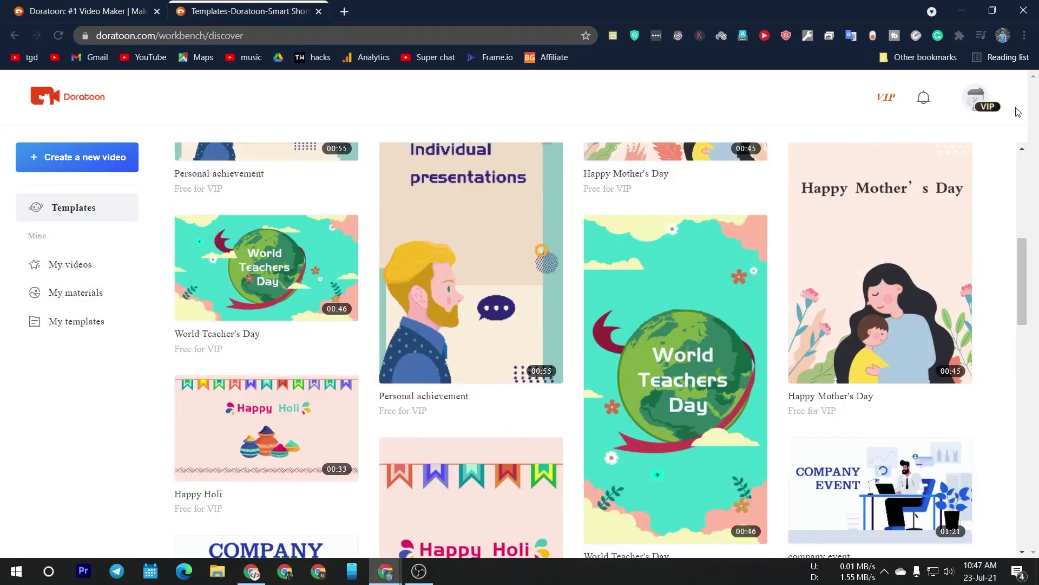
pyautogui.click(888, 188)
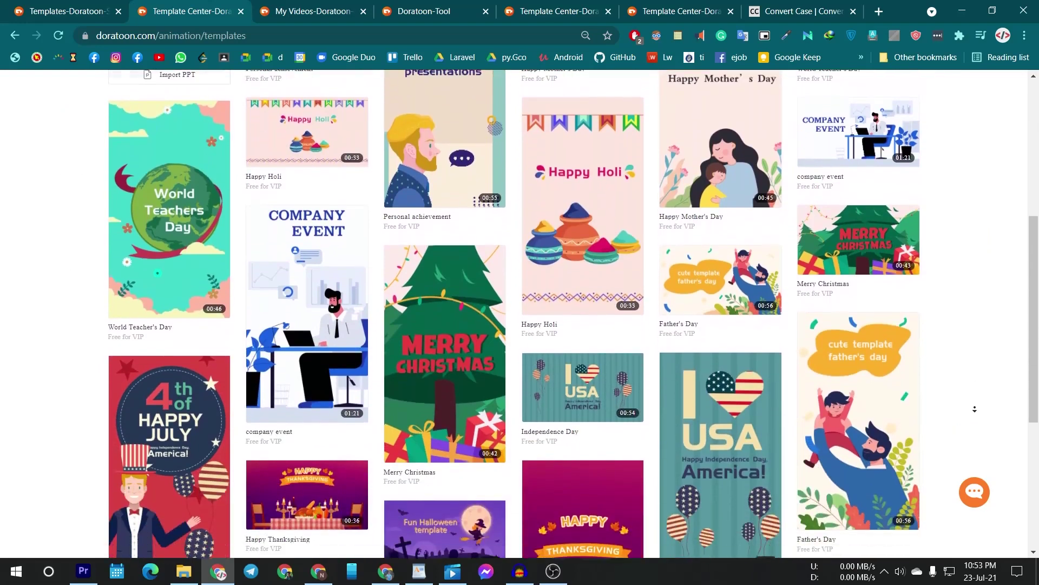
pyautogui.scroll(-3, 975, 408)
pyautogui.scroll(-3, 975, 409)
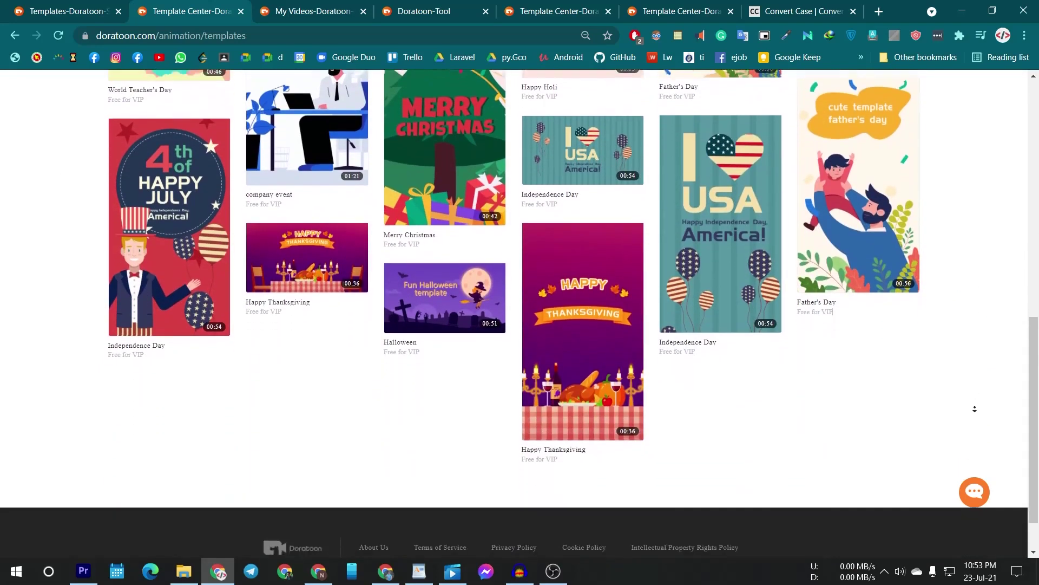
pyautogui.scroll(-1, 974, 408)
pyautogui.scroll(-2, 974, 408)
pyautogui.scroll(-2, 967, 412)
pyautogui.scroll(-2, 966, 411)
pyautogui.scroll(-2, 963, 411)
pyautogui.scroll(-2, 964, 411)
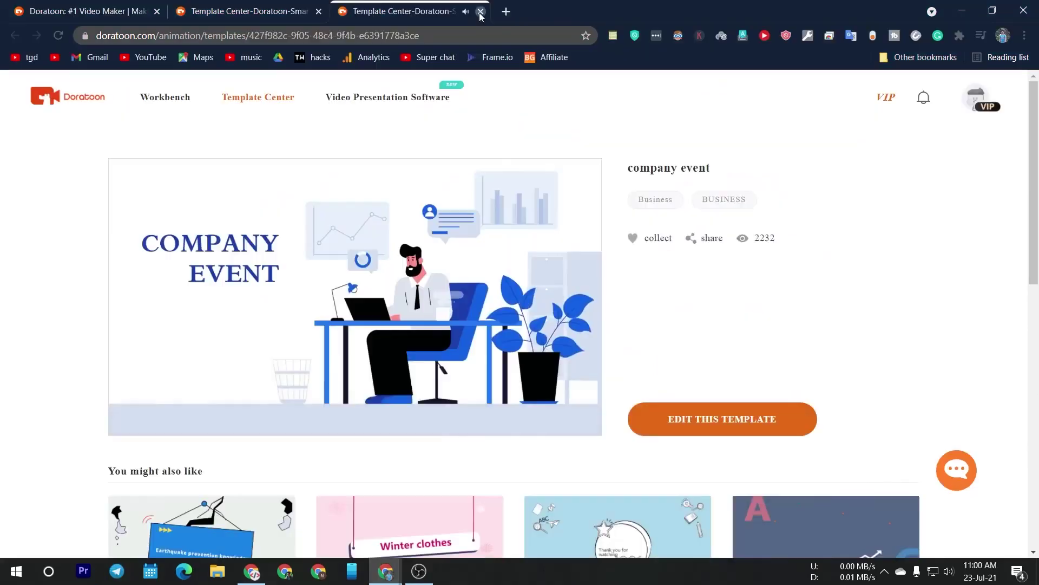
# Close the extra Template Center tab to reach the company event template
pyautogui.click(480, 12)
pyautogui.scroll(3, 409, 396)
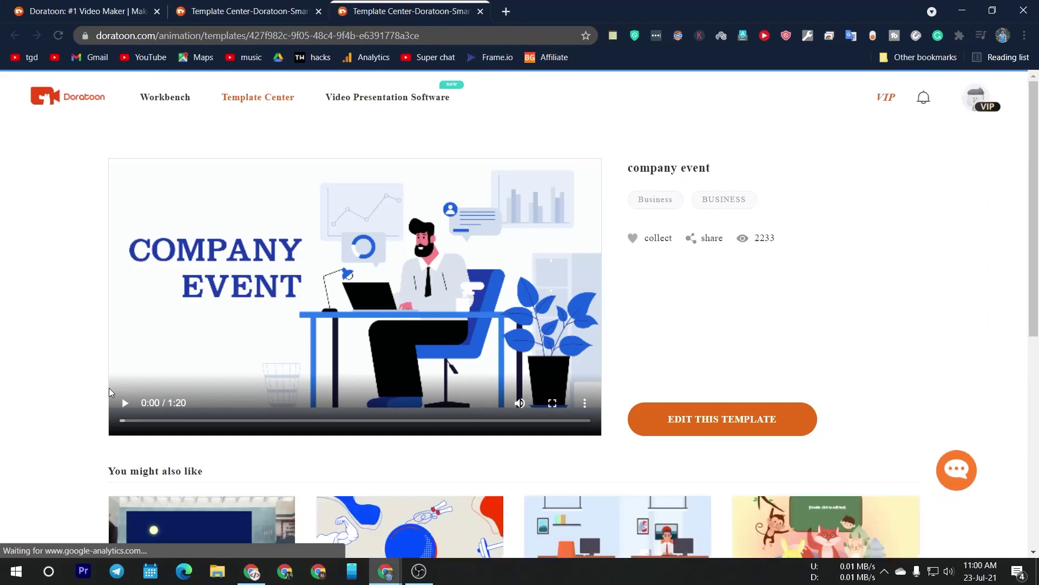
# Open the company event template, rename the project 'YouTube Intro', and move the news scene first
pyautogui.click(723, 439)
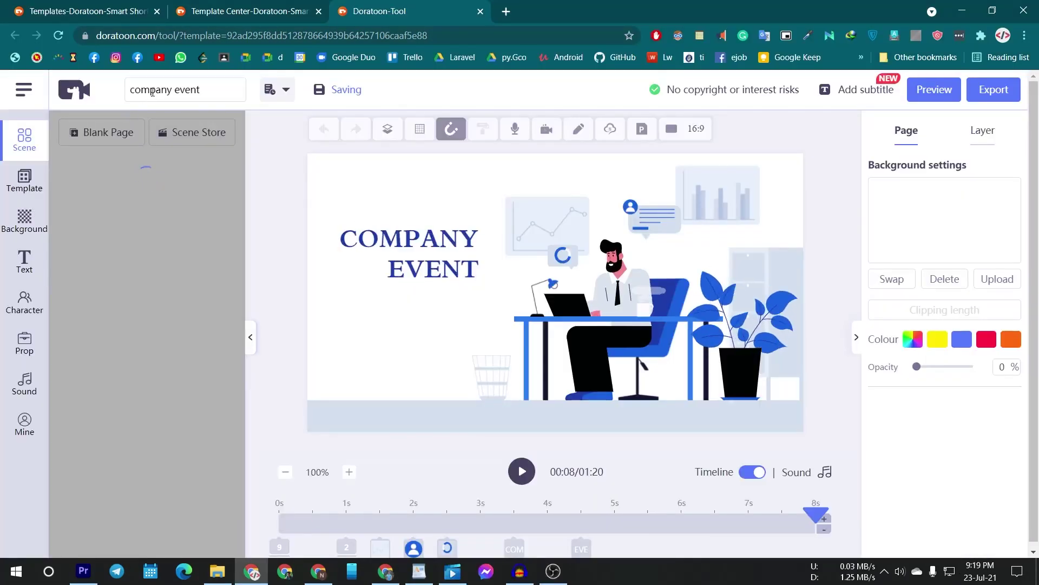
pyautogui.tripleClick(170, 87)
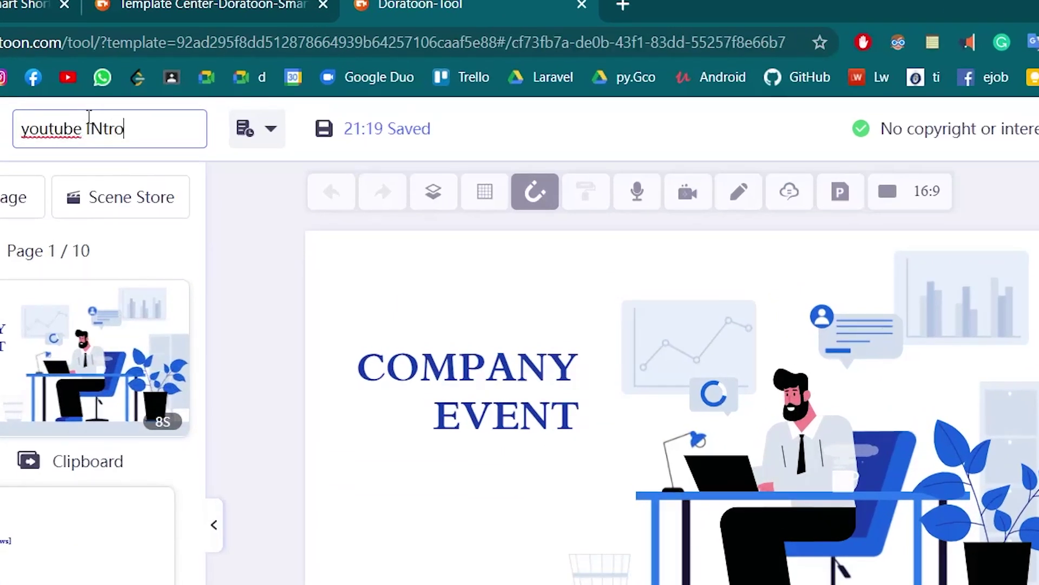
pyautogui.rightClick(75, 117)
pyautogui.click(129, 134)
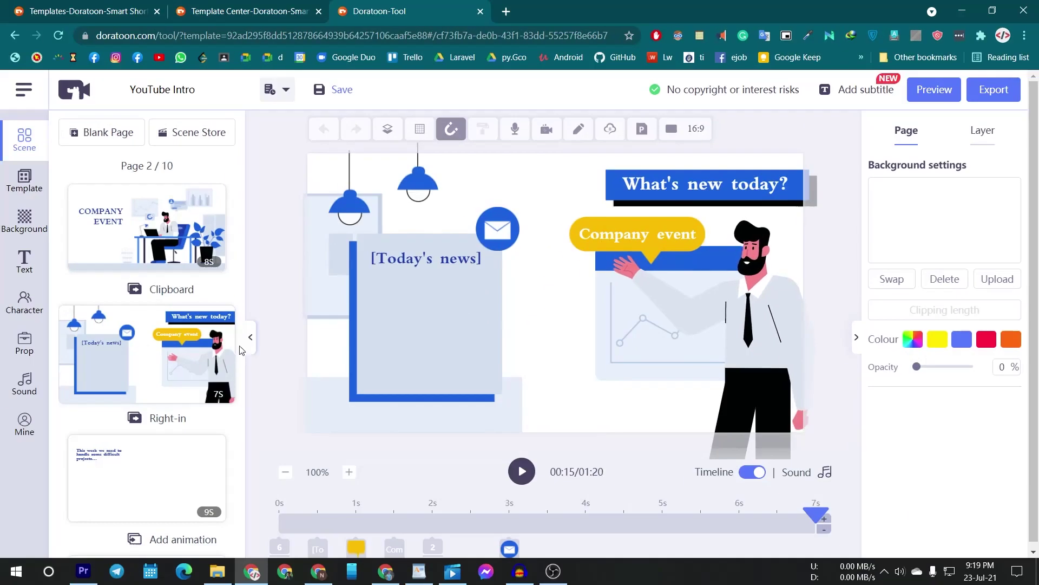
pyautogui.moveTo(146, 349); pyautogui.dragTo(195, 227)
pyautogui.click(431, 258)
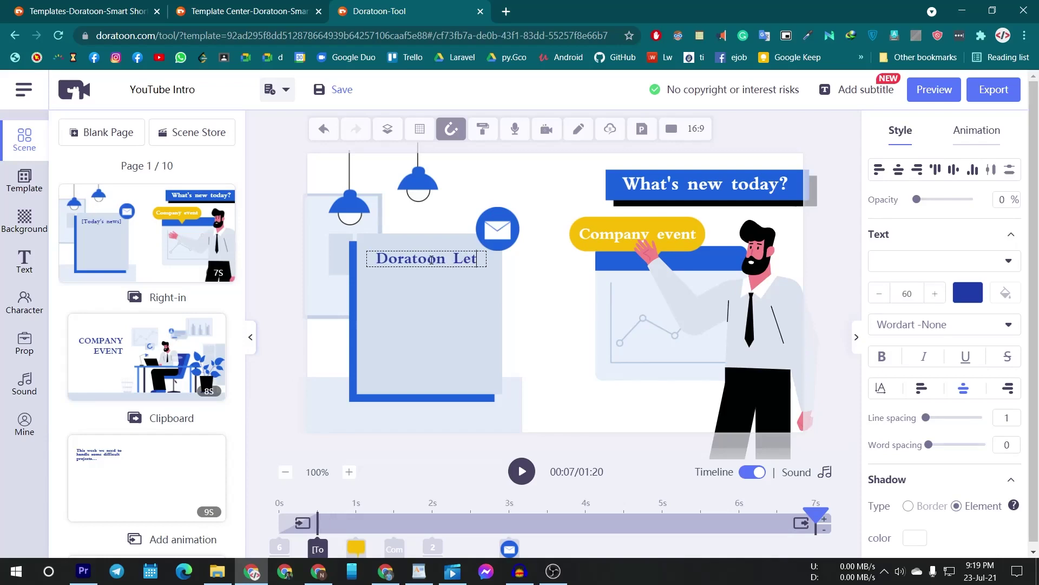
# Move the news scene ahead of Company Event and rewrite its text to promote watermark-free videos
pyautogui.click(195, 325)
pyautogui.scroll(-1, 195, 325)
pyautogui.scroll(-1, 195, 325)
pyautogui.scroll(-1, 195, 325)
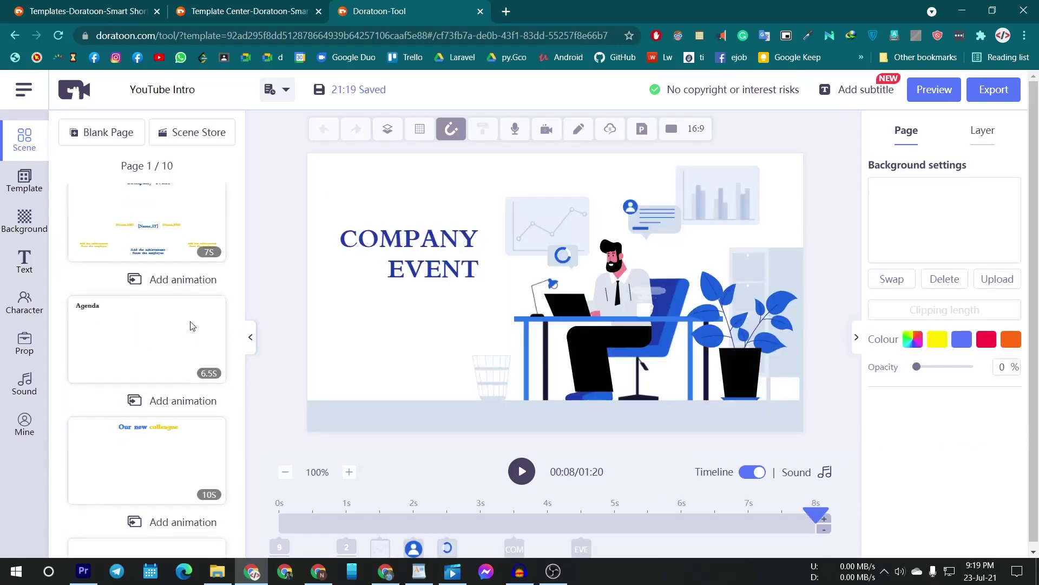
pyautogui.scroll(-1, 192, 325)
pyautogui.scroll(2, 195, 325)
pyautogui.scroll(2, 195, 326)
pyautogui.click(176, 354)
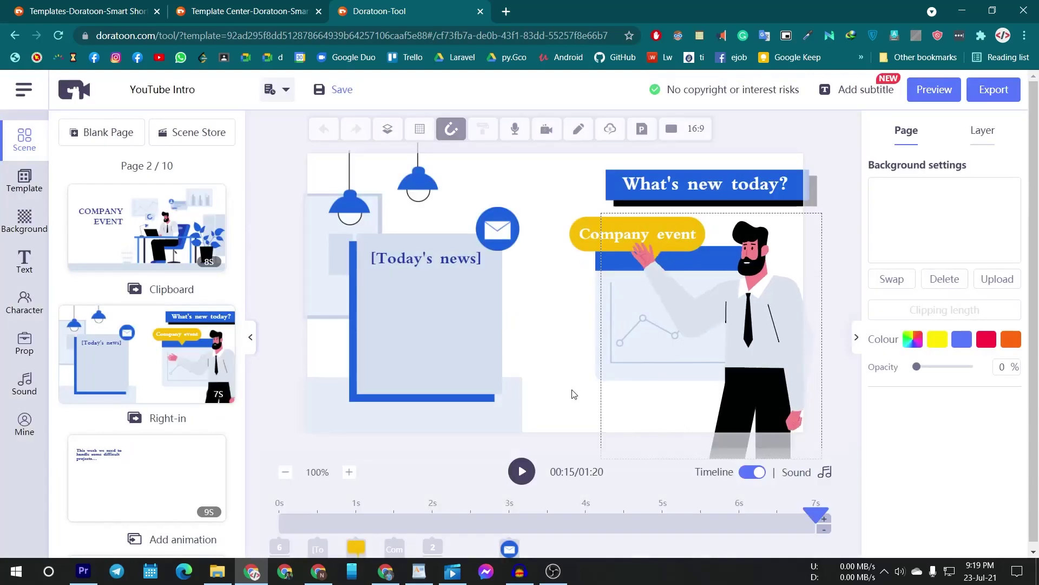
pyautogui.moveTo(146, 353); pyautogui.dragTo(146, 232)
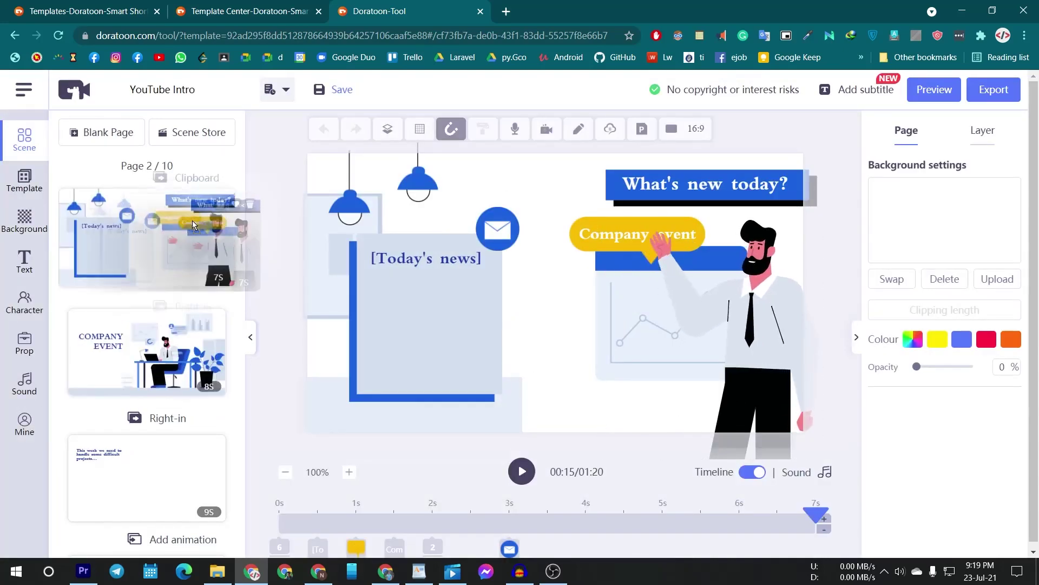
pyautogui.doubleClick(431, 260)
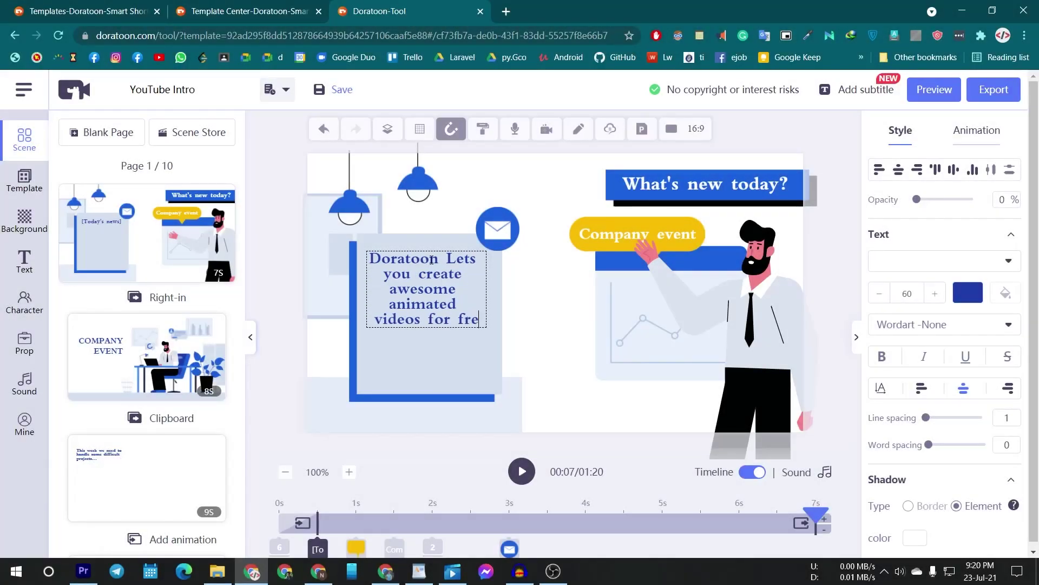
pyautogui.hotkey('ctrl', 'a')
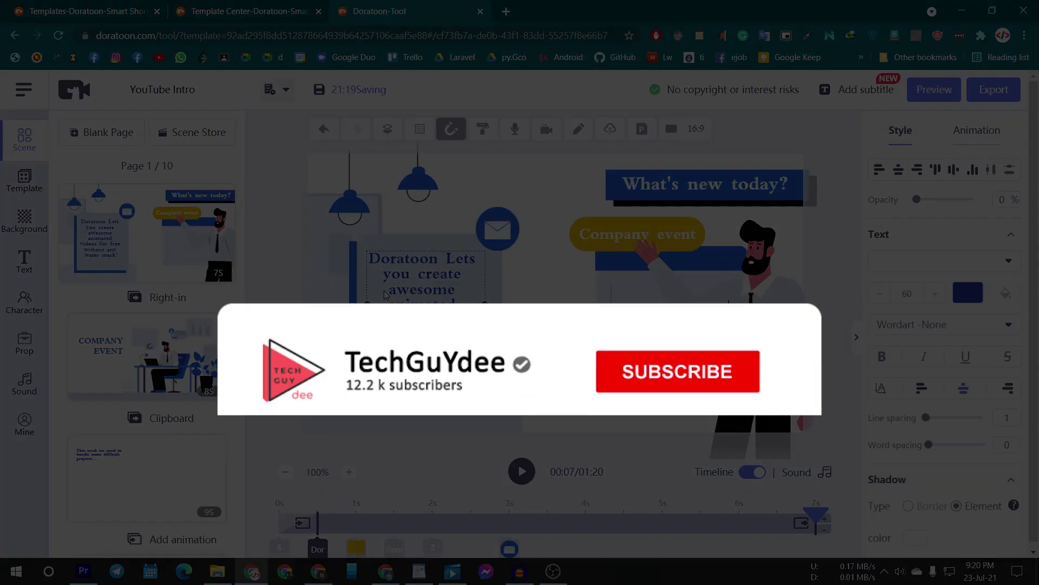
pyautogui.click(962, 259)
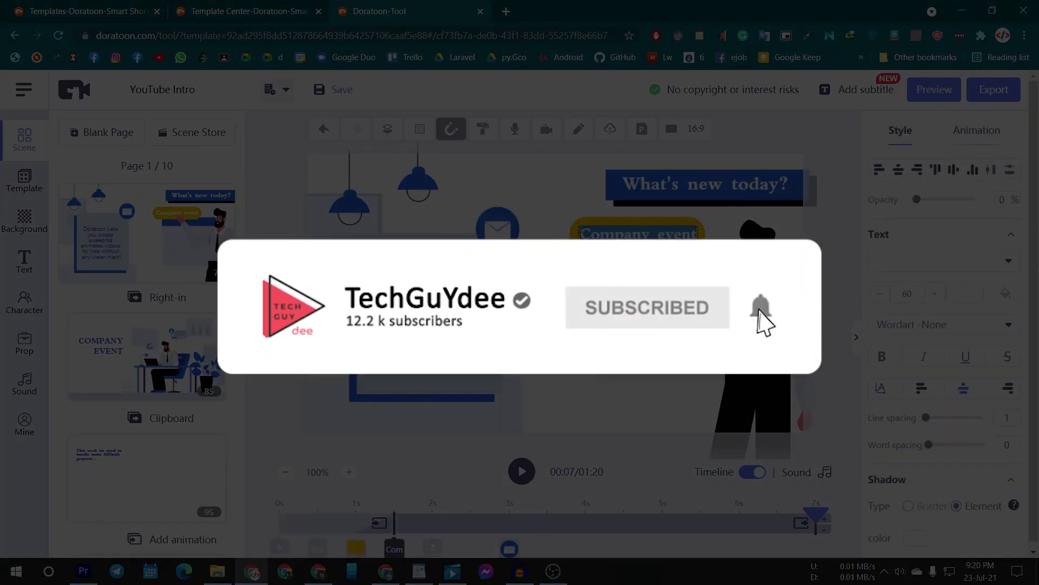
# Change the colour of the yellow Doratoon.com label
pyautogui.click(637, 234)
pyautogui.click(914, 324)
pyautogui.click(914, 400)
pyautogui.click(571, 313)
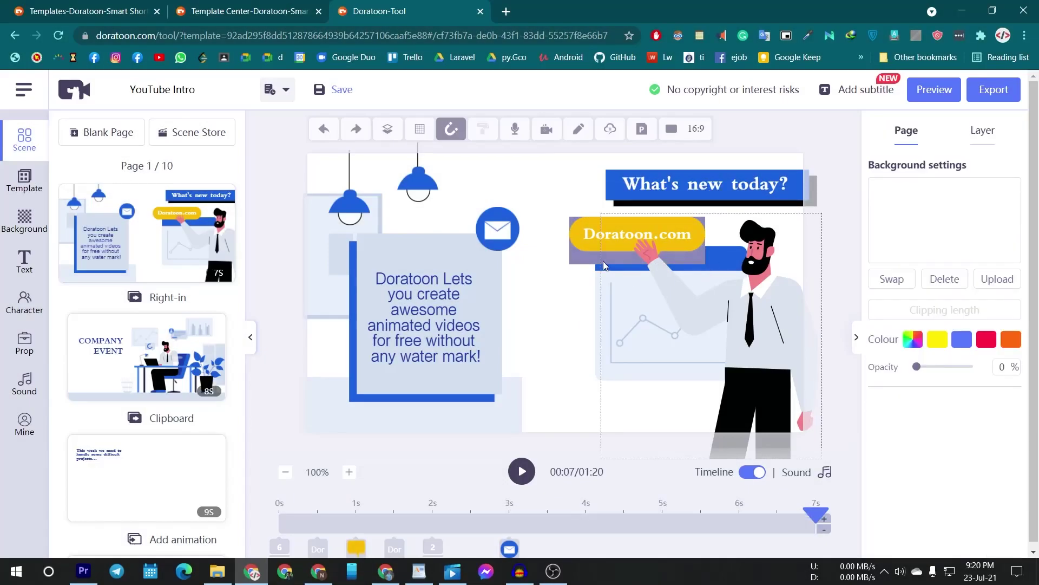
pyautogui.click(605, 263)
pyautogui.click(914, 323)
pyautogui.click(1001, 348)
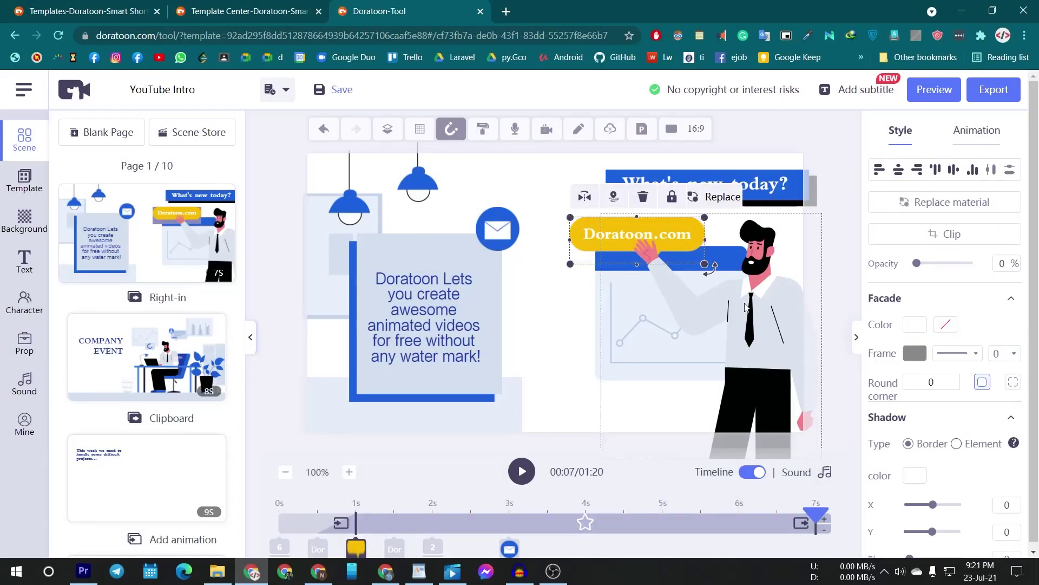
# Review animation effects for the Doratoon.com label, then select the main text box
pyautogui.click(597, 252)
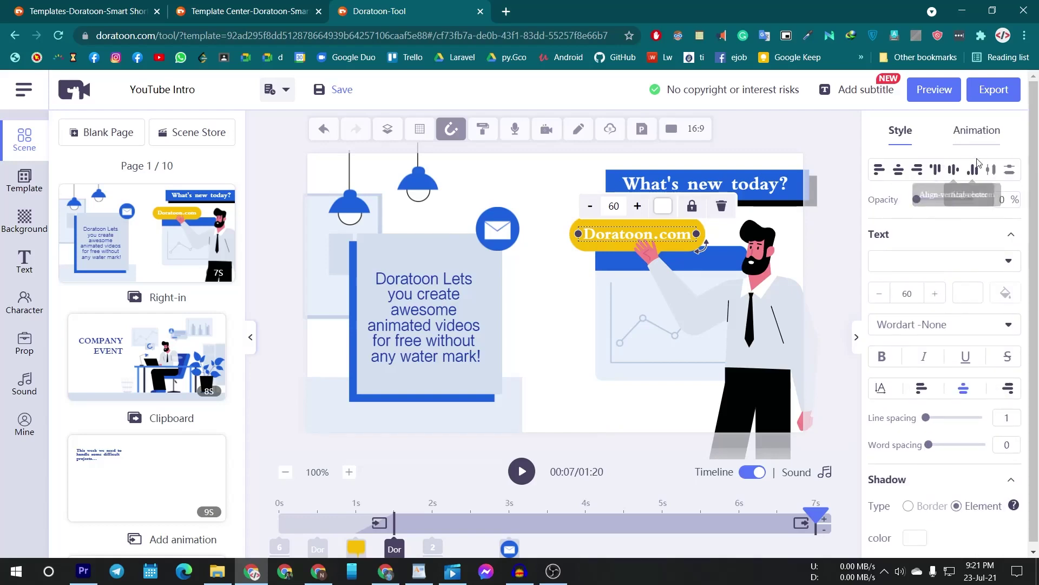
pyautogui.click(977, 130)
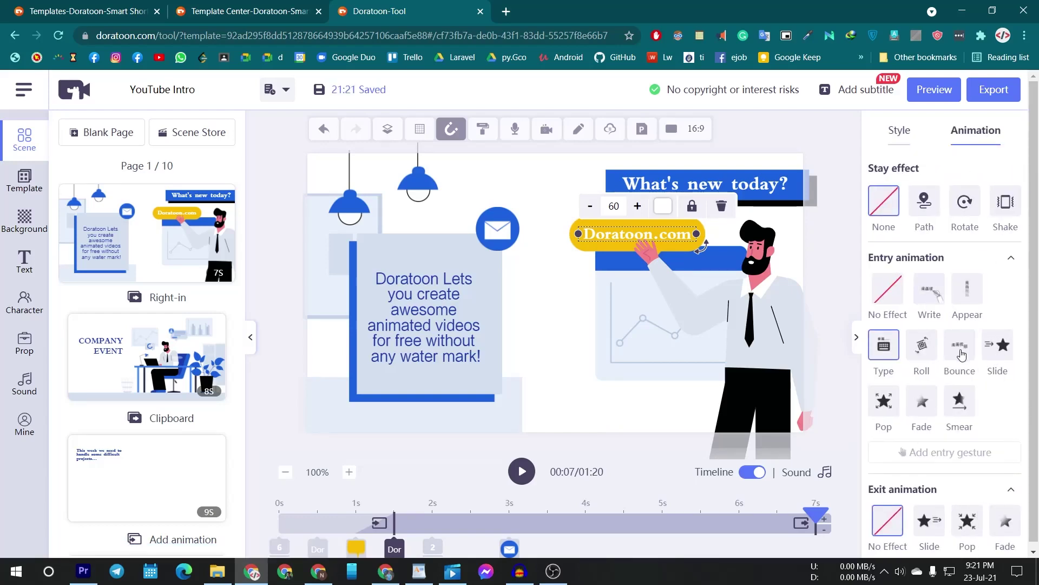
pyautogui.click(318, 544)
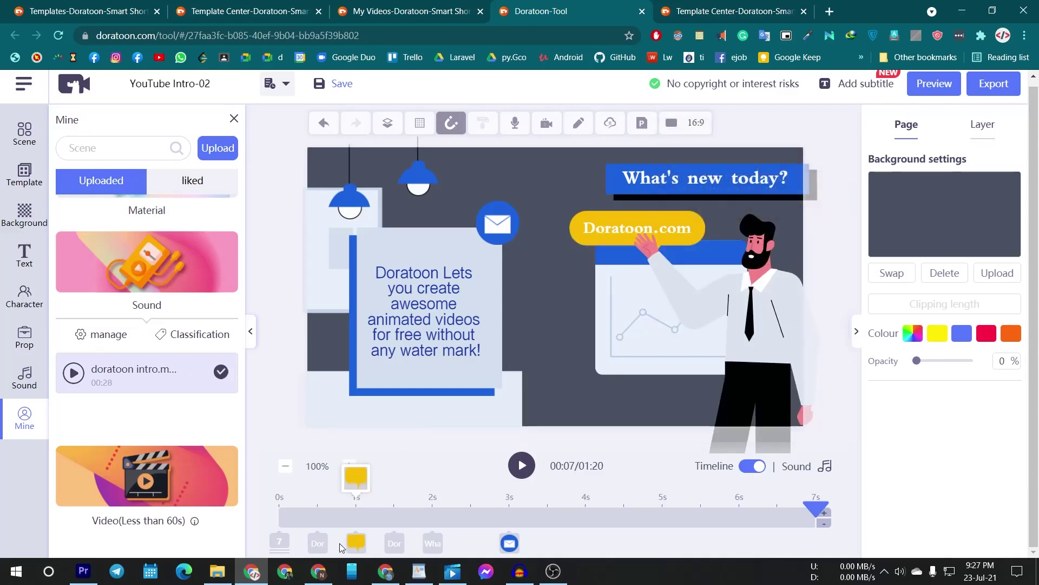
# Lower the background music volume in Sound management
pyautogui.click(638, 224)
pyautogui.click(467, 512)
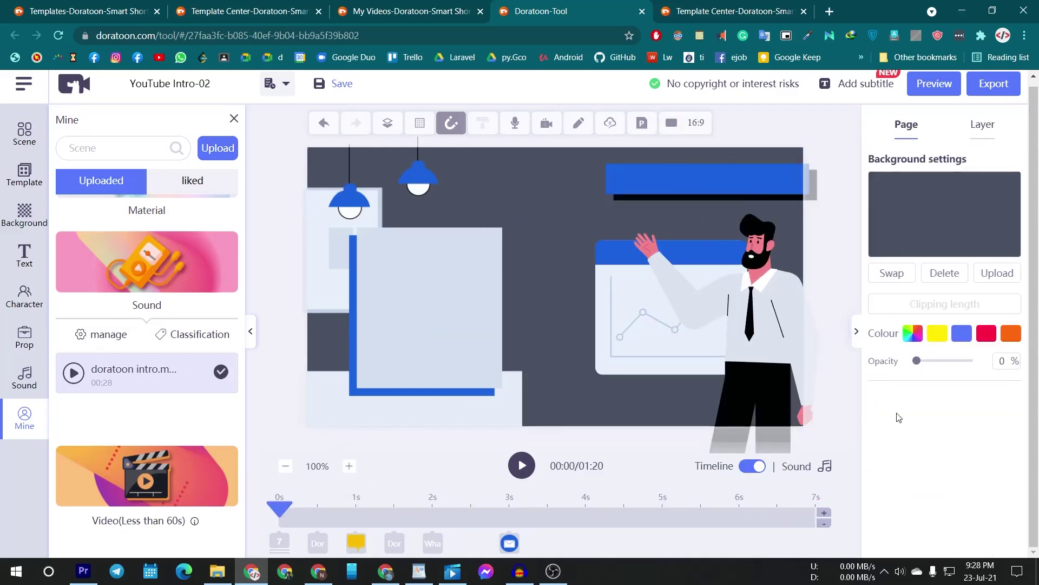
pyautogui.click(824, 465)
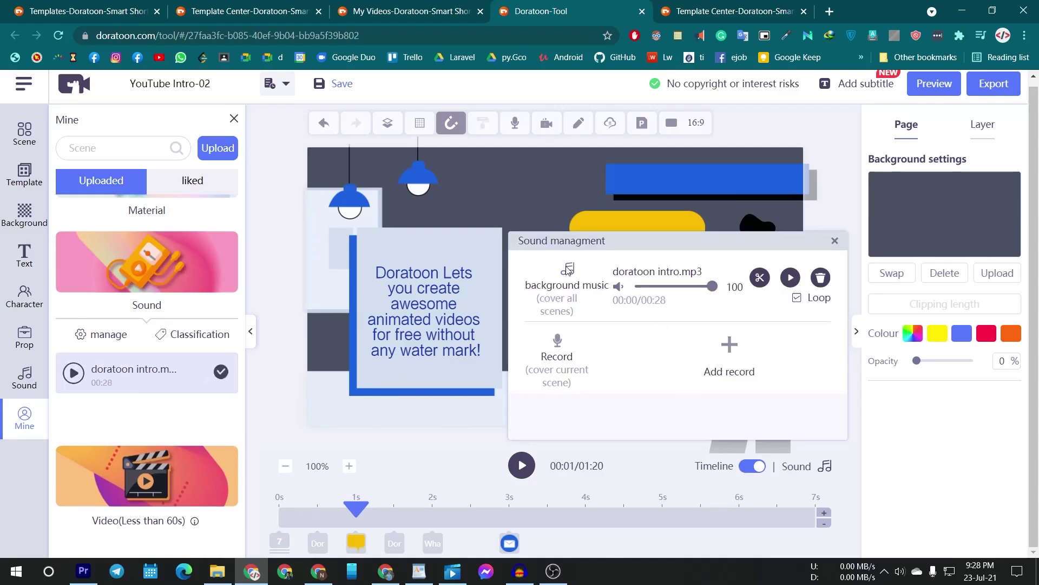
pyautogui.moveTo(712, 287); pyautogui.dragTo(637, 298)
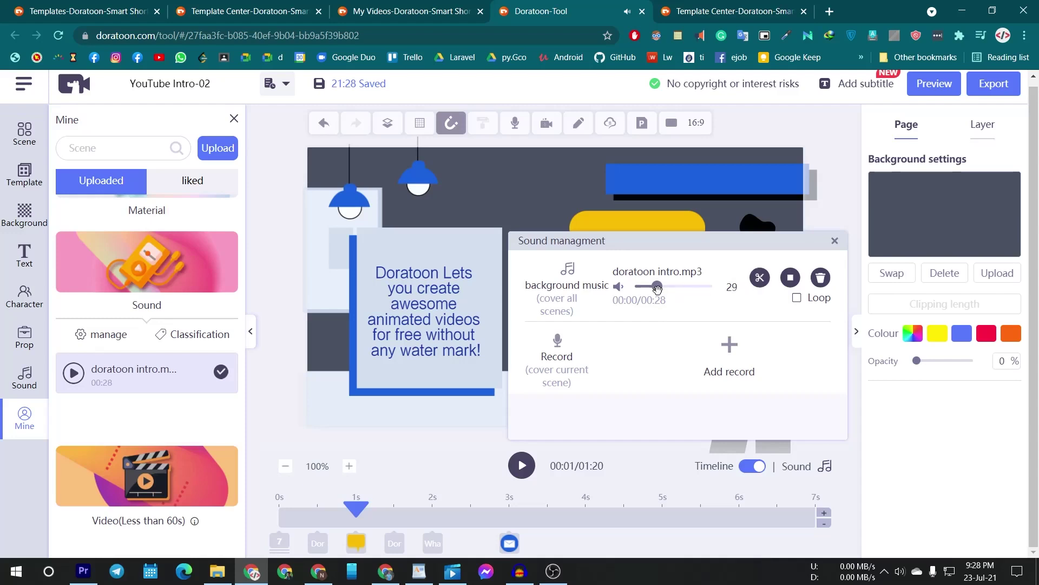
pyautogui.click(836, 244)
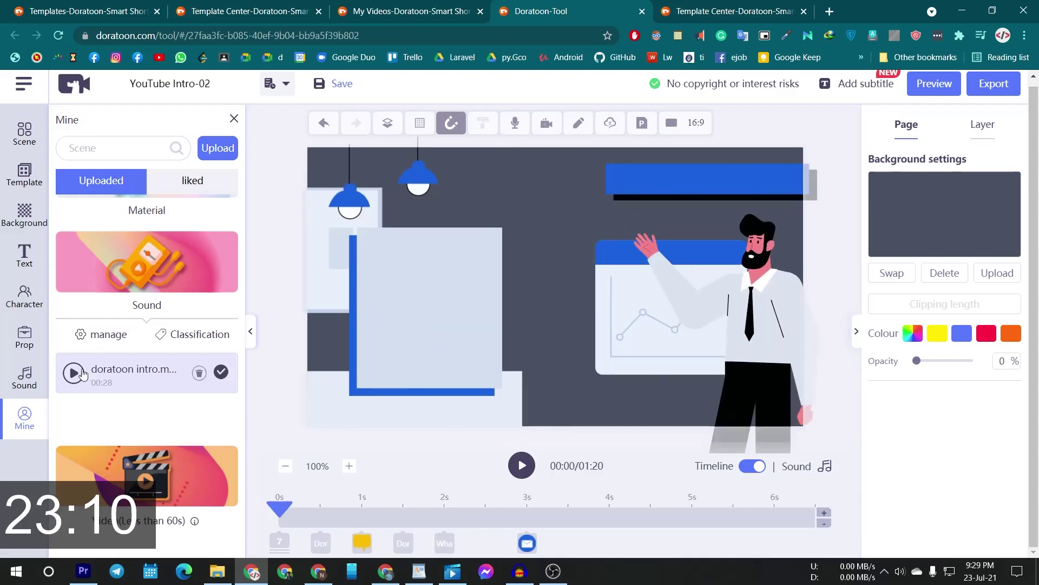
# Upload the intro track again as background music for the full video
pyautogui.click(218, 151)
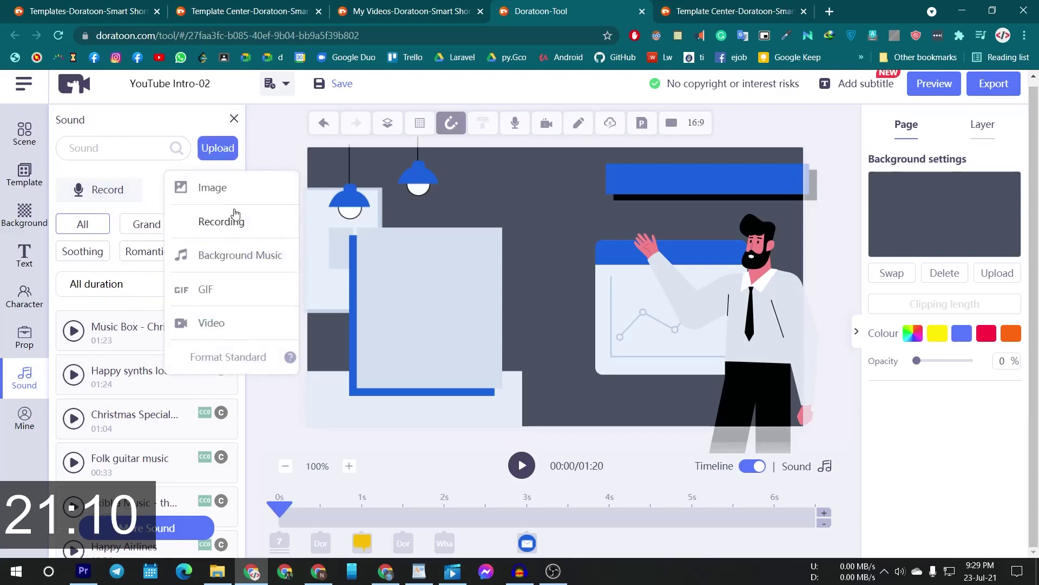
pyautogui.click(242, 231)
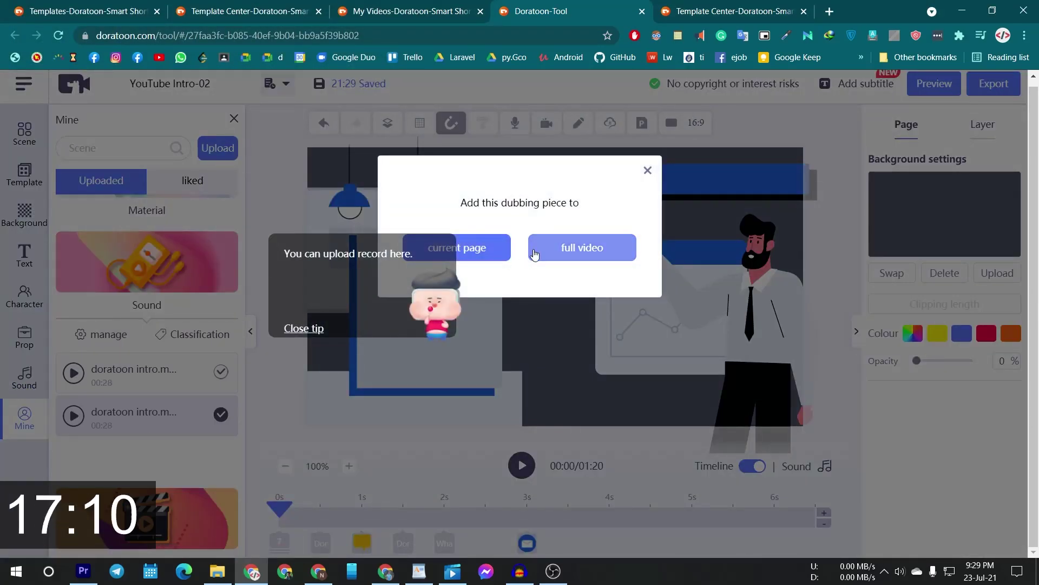
pyautogui.click(535, 252)
pyautogui.click(834, 240)
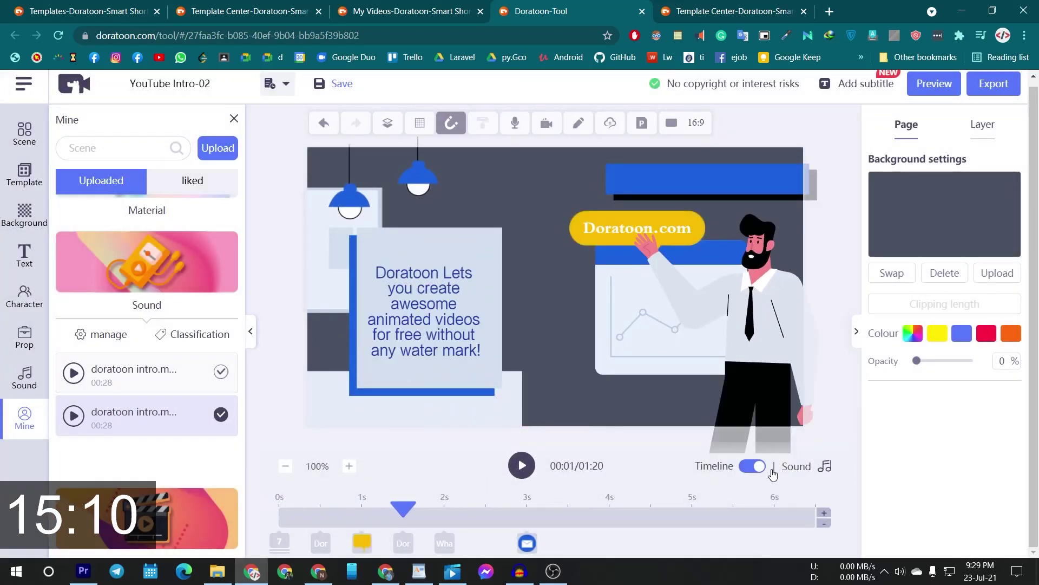
pyautogui.click(24, 134)
pyautogui.click(200, 180)
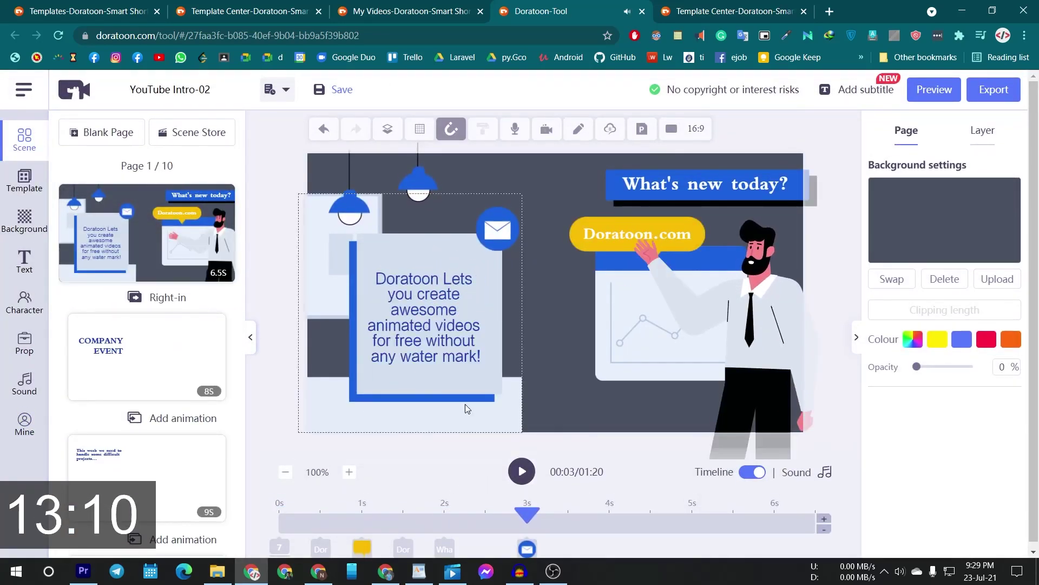
pyautogui.click(822, 466)
pyautogui.click(754, 419)
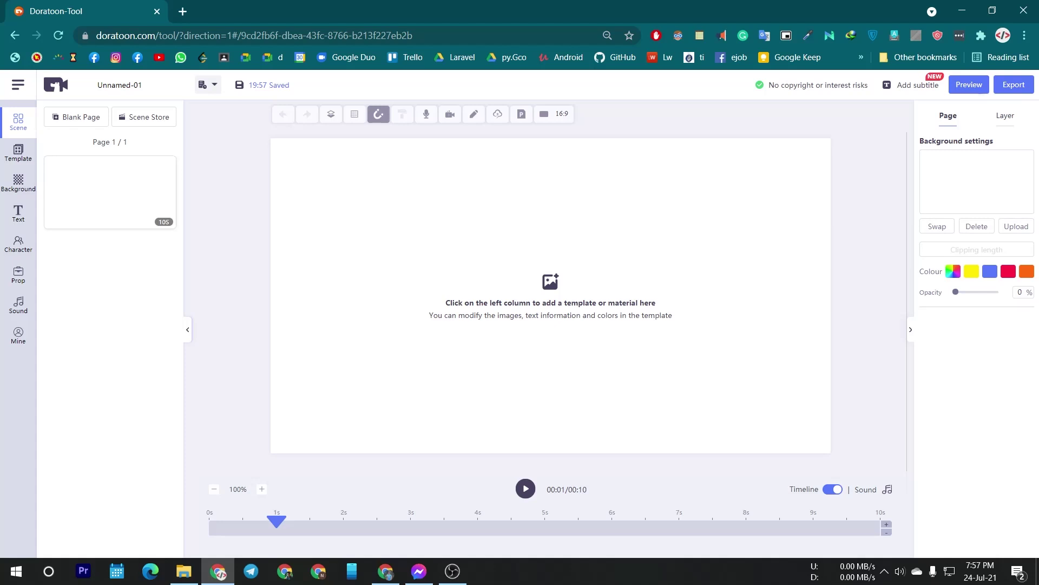
# Sketch a car on the blank canvas and replace it with the AI car icon
pyautogui.click(477, 119)
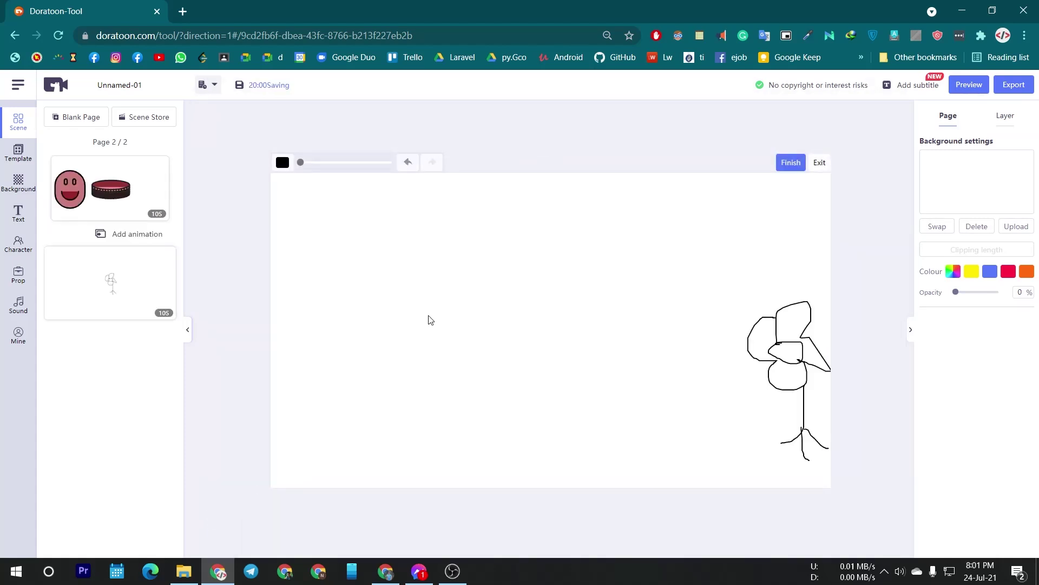
pyautogui.moveTo(391, 341); pyautogui.dragTo(543, 339)
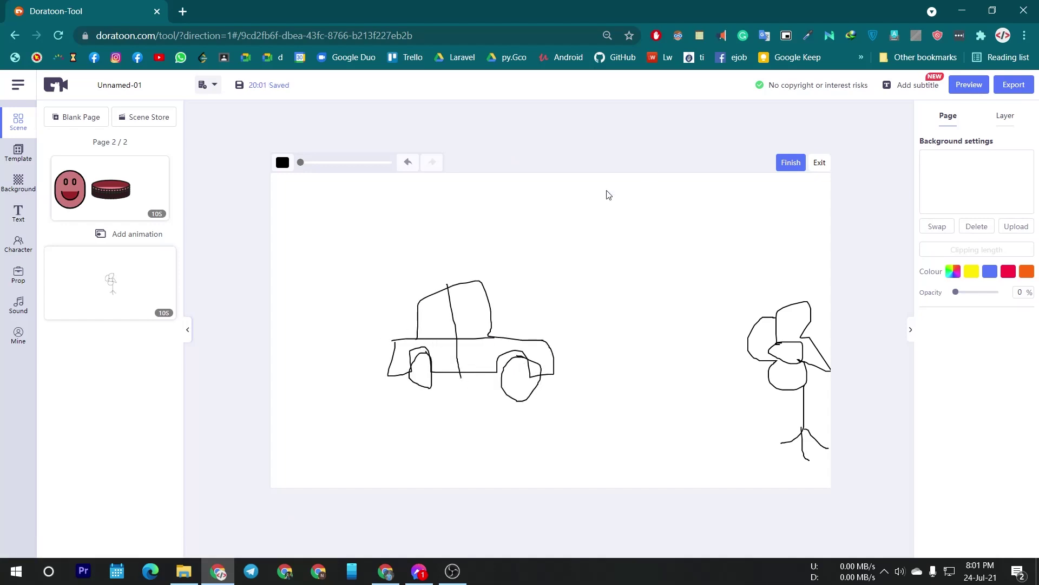
pyautogui.click(357, 136)
# Colour the car with grey wheels, red body and dark red windows, then place it
pyautogui.click(286, 252)
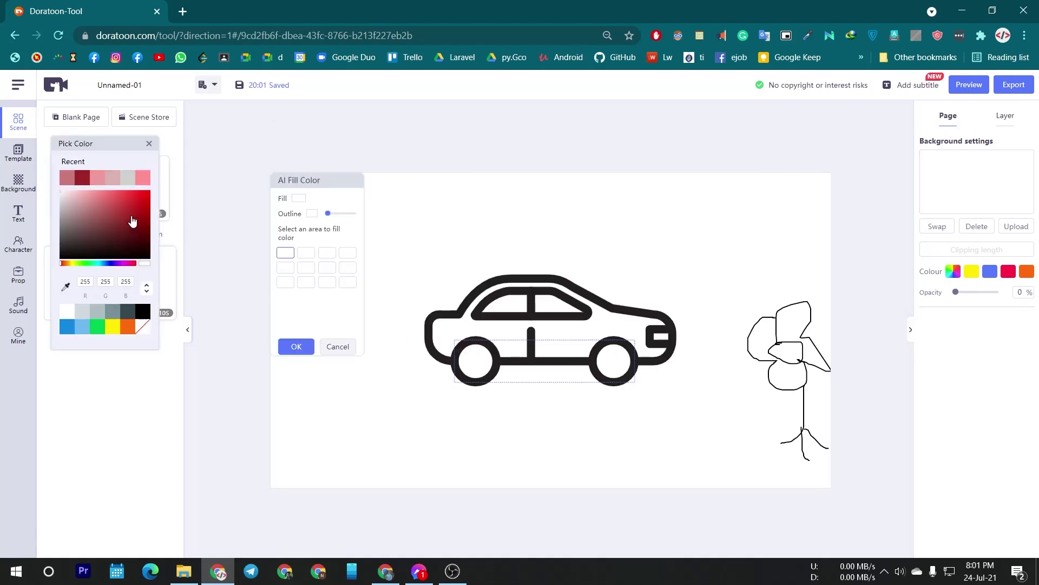
pyautogui.click(74, 229)
pyautogui.click(115, 205)
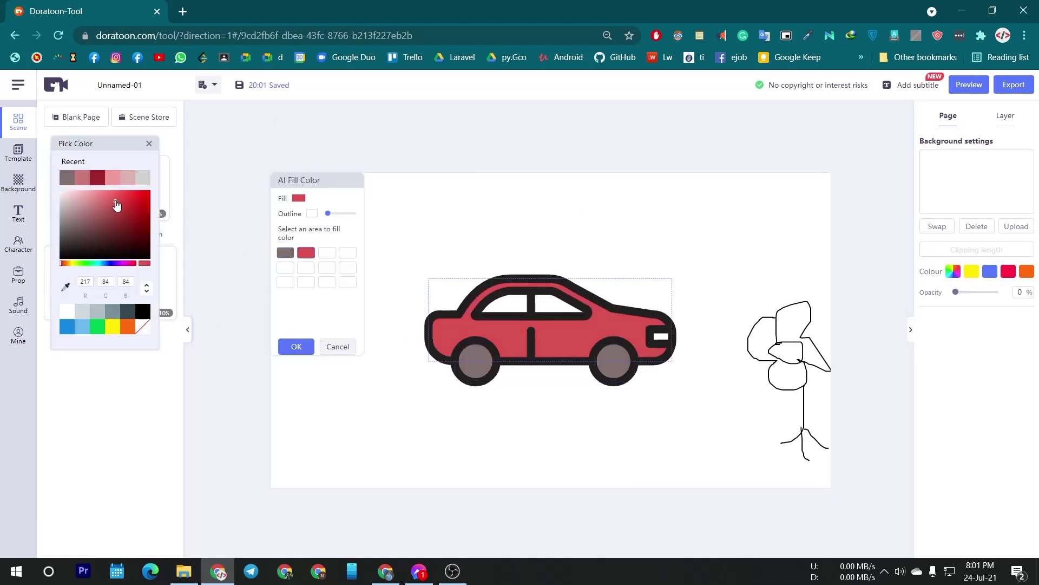
pyautogui.click(317, 253)
pyautogui.click(107, 220)
pyautogui.click(341, 269)
pyautogui.click(118, 222)
pyautogui.click(295, 346)
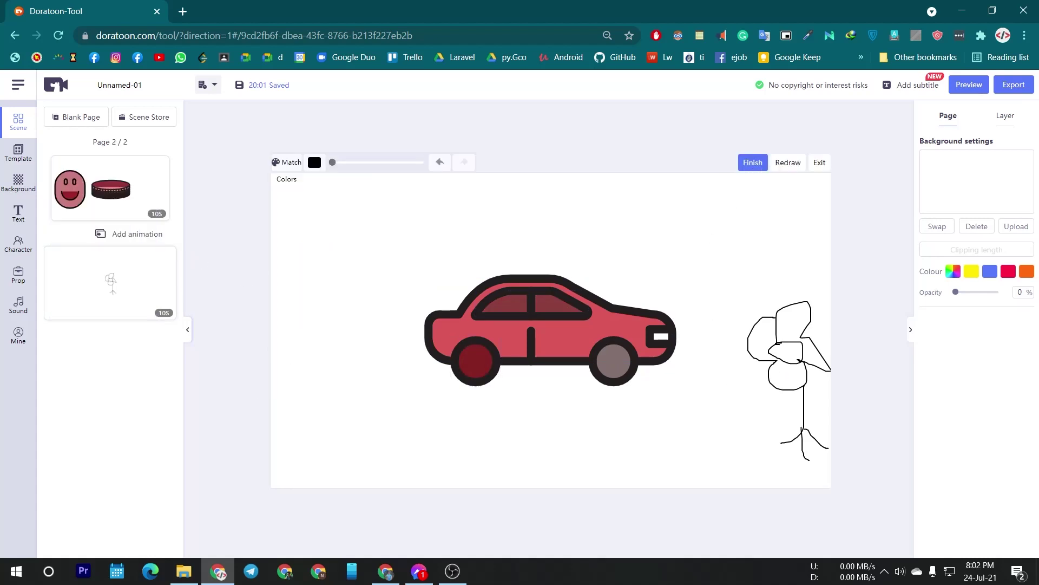
pyautogui.click(530, 287)
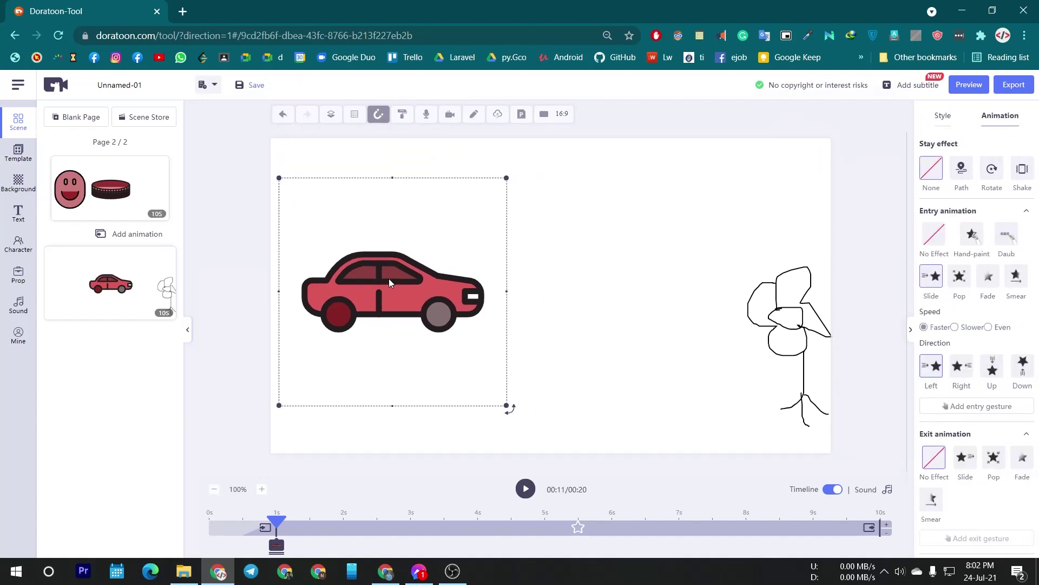
# Give the car a path effect ending on the right and play the scene
pyautogui.click(962, 169)
pyautogui.moveTo(441, 371); pyautogui.dragTo(722, 331)
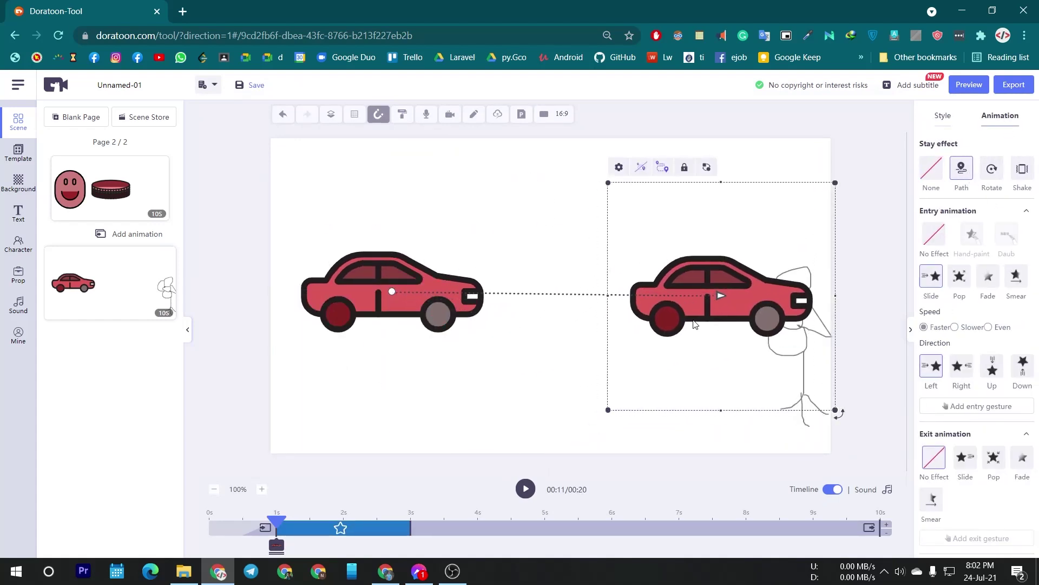
pyautogui.click(526, 488)
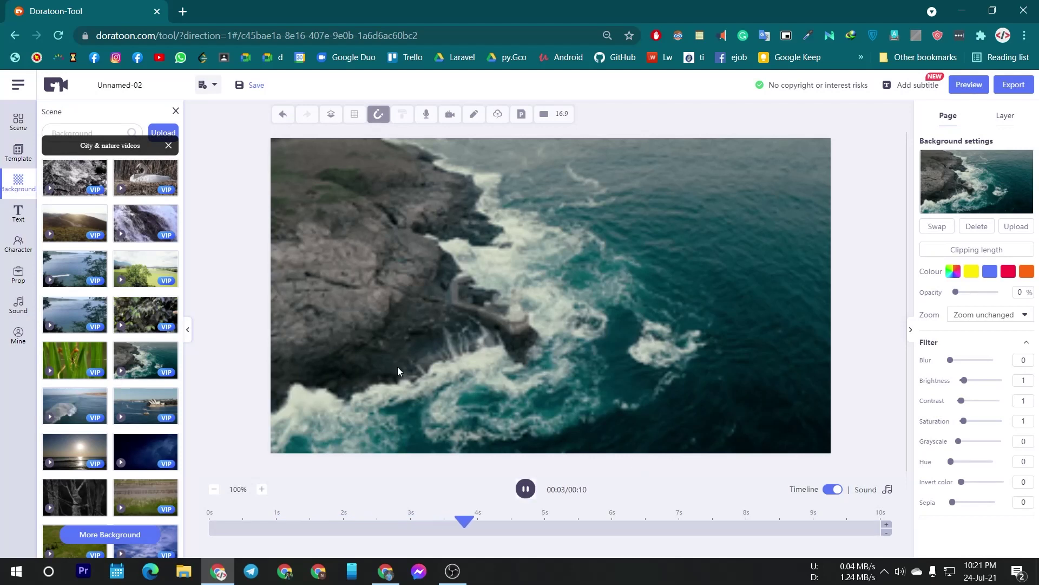
# Use another City & nature video as background and set its zoom to Zoom In
pyautogui.click(168, 146)
pyautogui.click(74, 355)
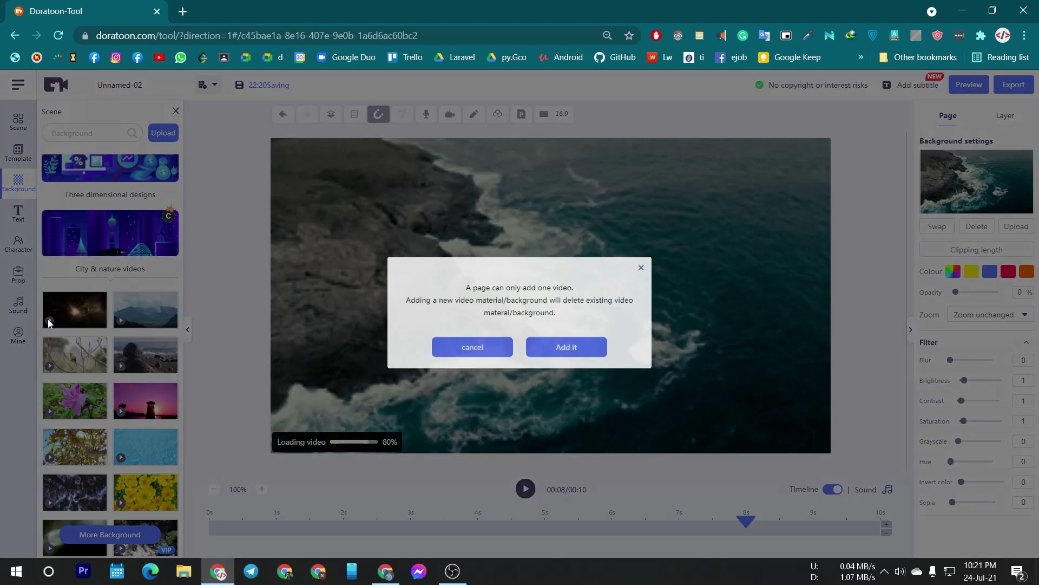
pyautogui.click(642, 271)
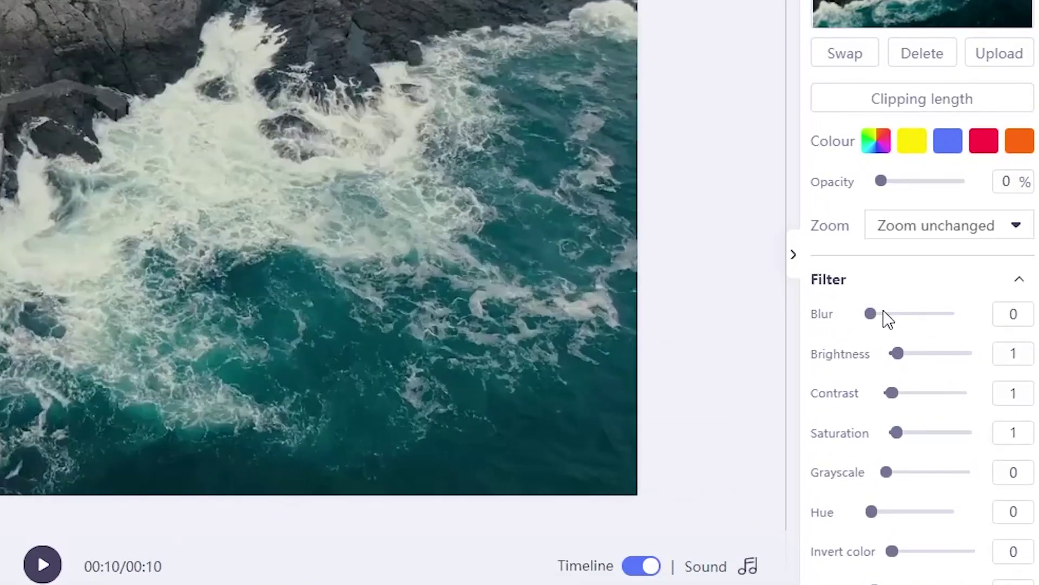
pyautogui.click(911, 236)
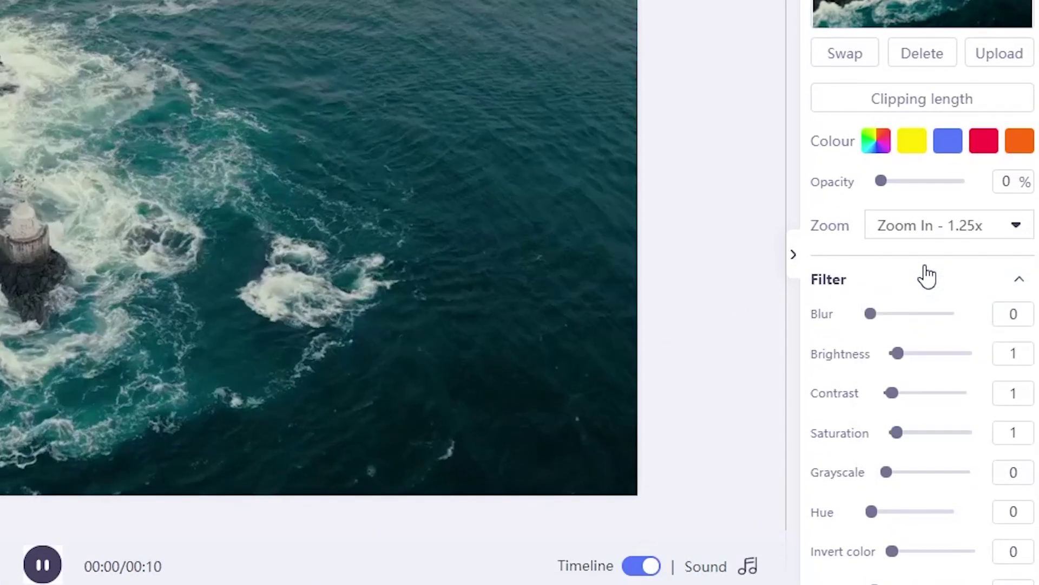
pyautogui.click(984, 364)
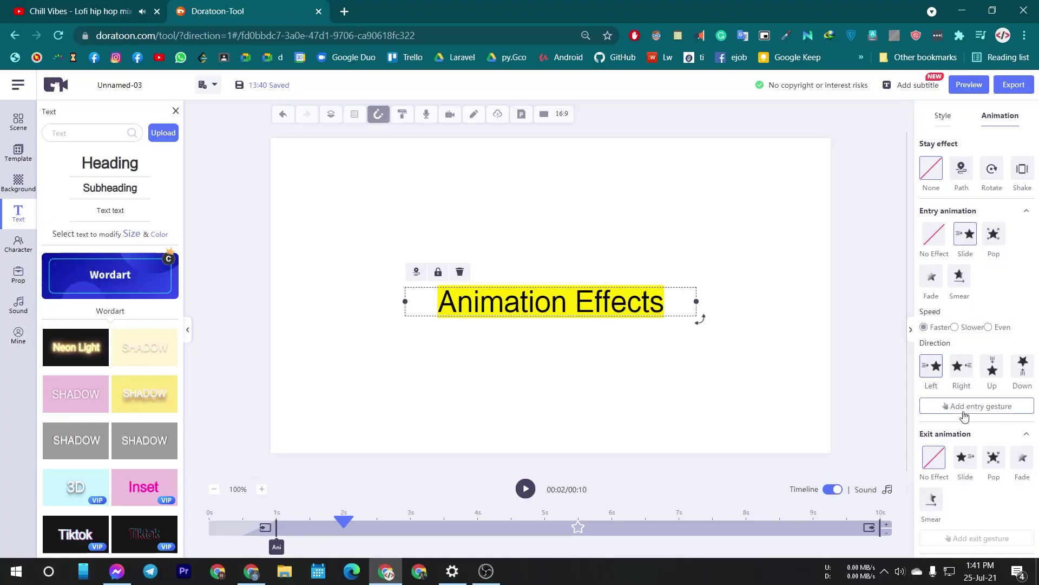
# Finish the Animation Effects text's zigzag motion path and preview the animation
pyautogui.click(966, 406)
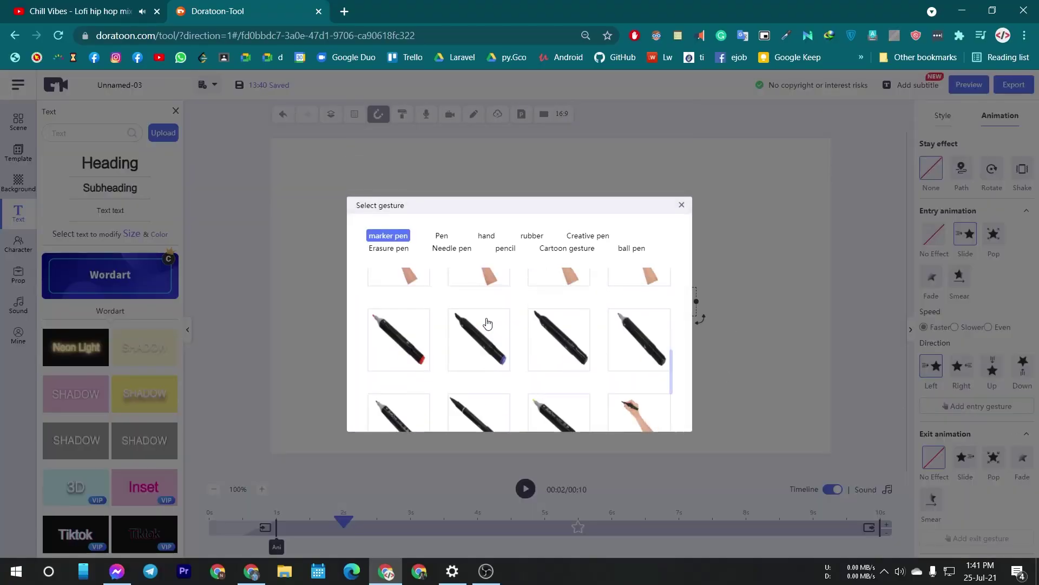
pyautogui.scroll(-5, 484, 385)
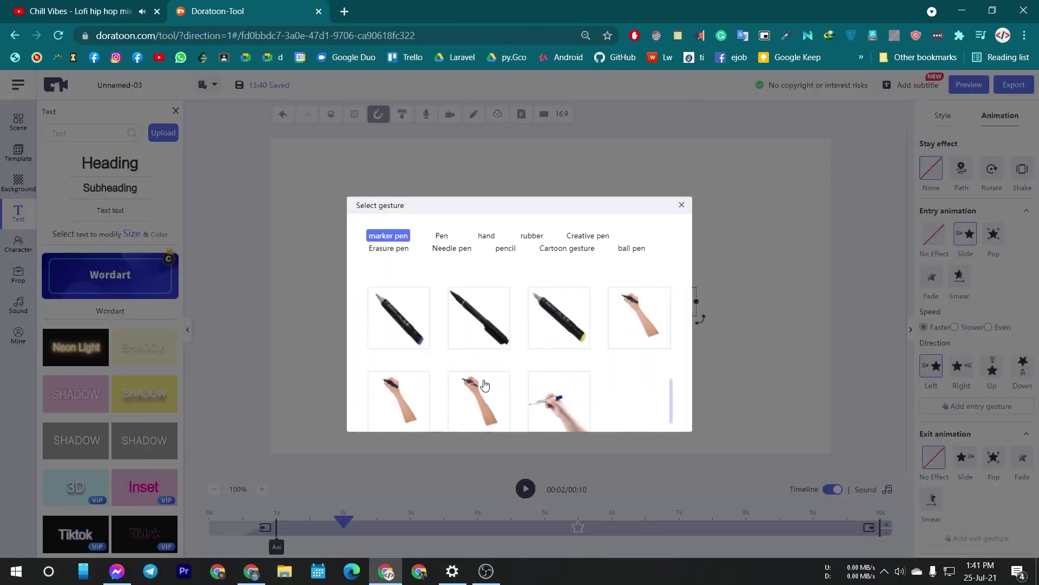
pyautogui.scroll(2, 557, 399)
pyautogui.scroll(2, 417, 336)
pyautogui.scroll(2, 511, 385)
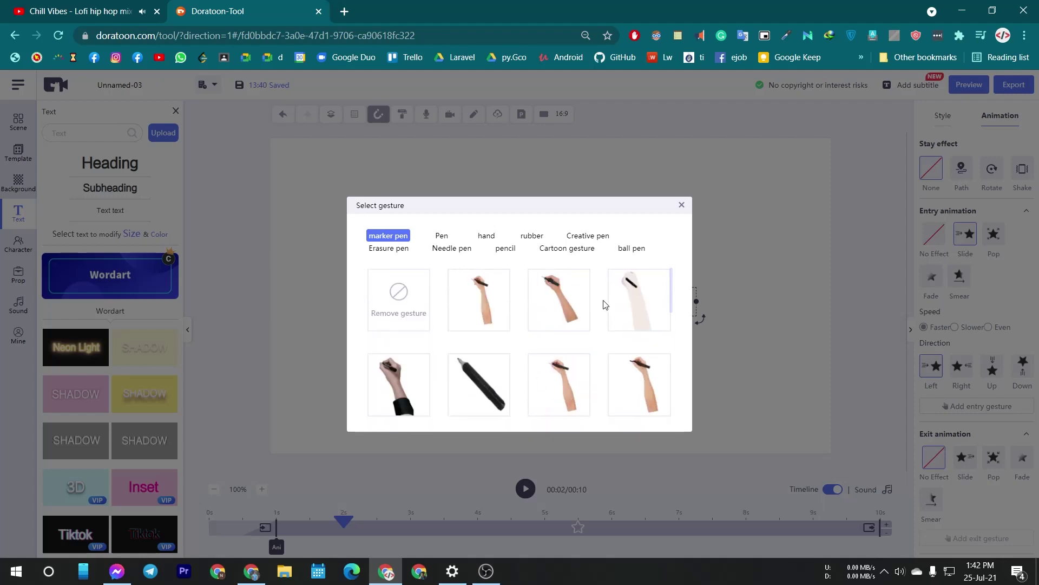
pyautogui.click(415, 376)
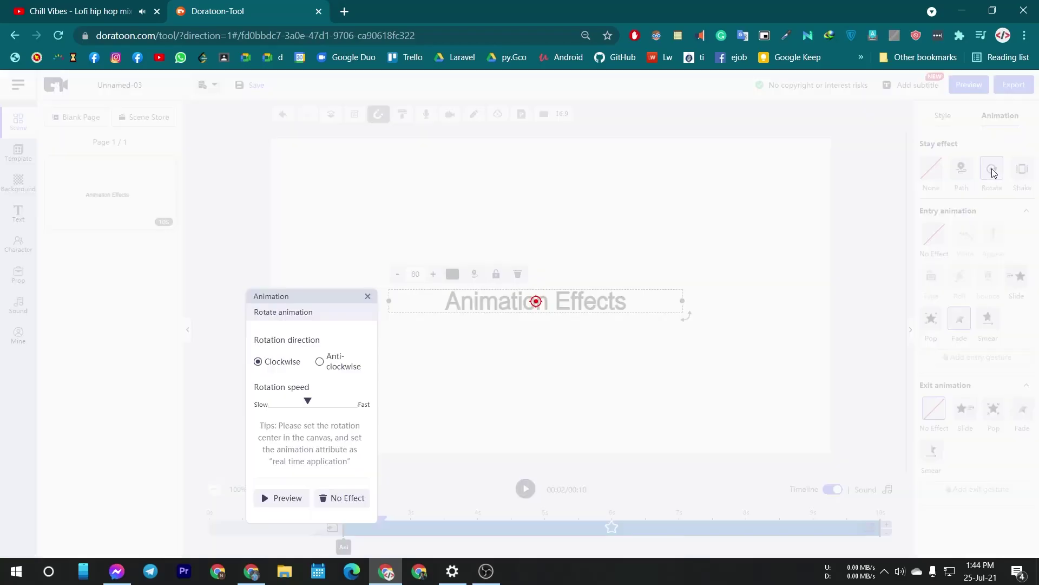
pyautogui.click(285, 498)
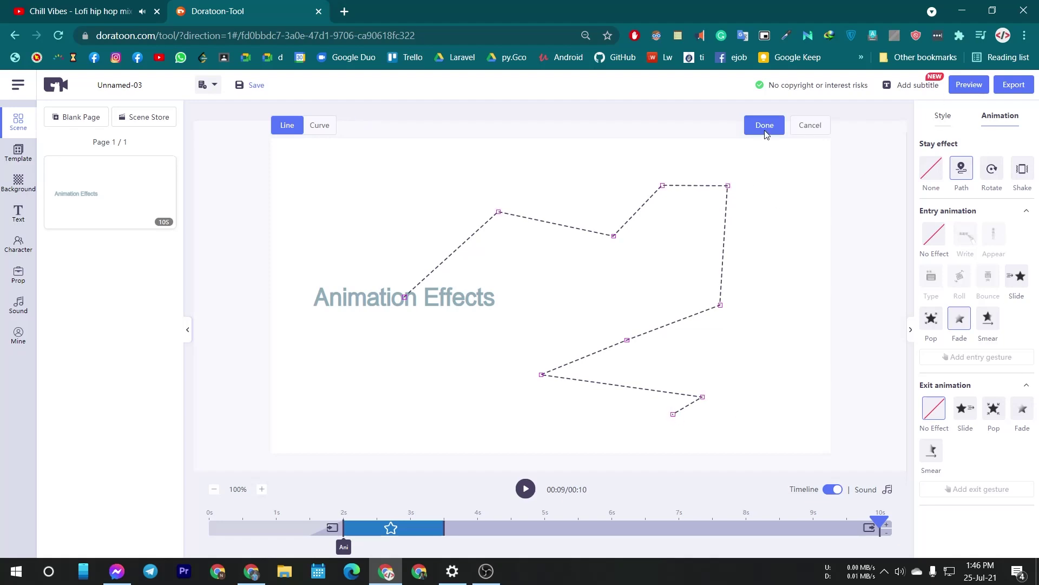
pyautogui.click(764, 125)
pyautogui.click(957, 88)
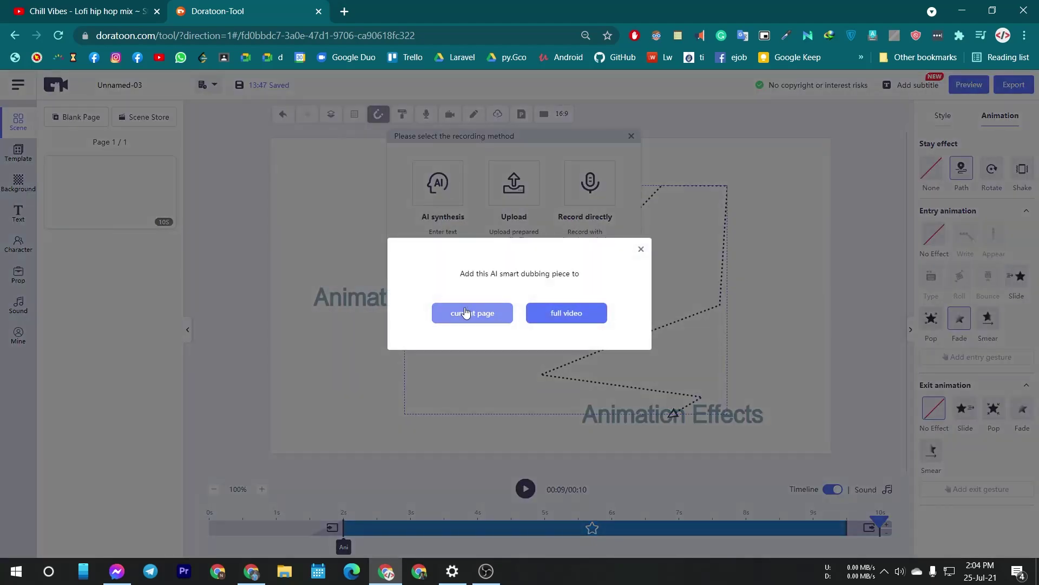
# Add the AI narration to the current page only and generate an audio preview
pyautogui.click(478, 314)
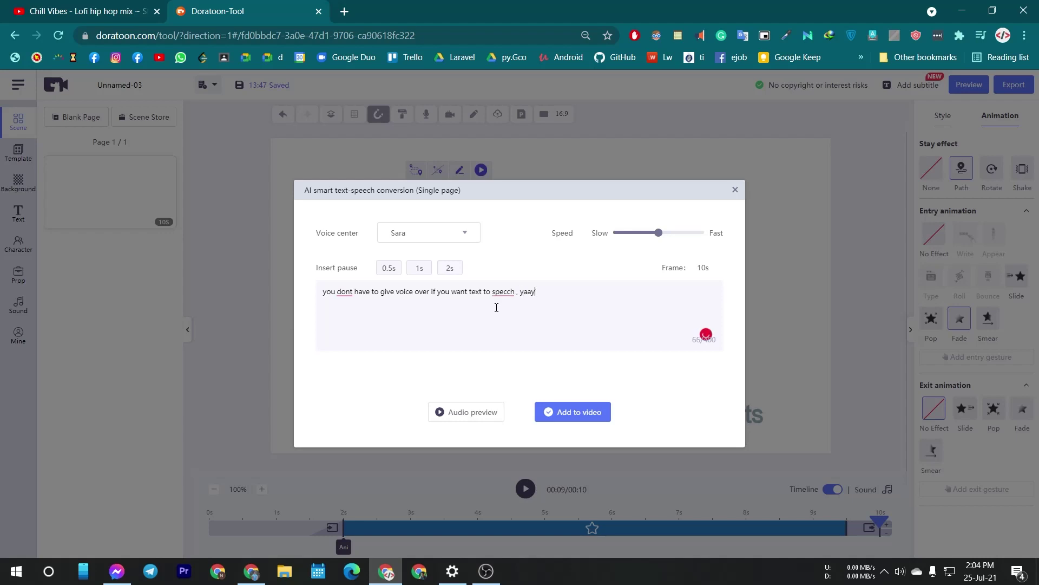
pyautogui.click(496, 411)
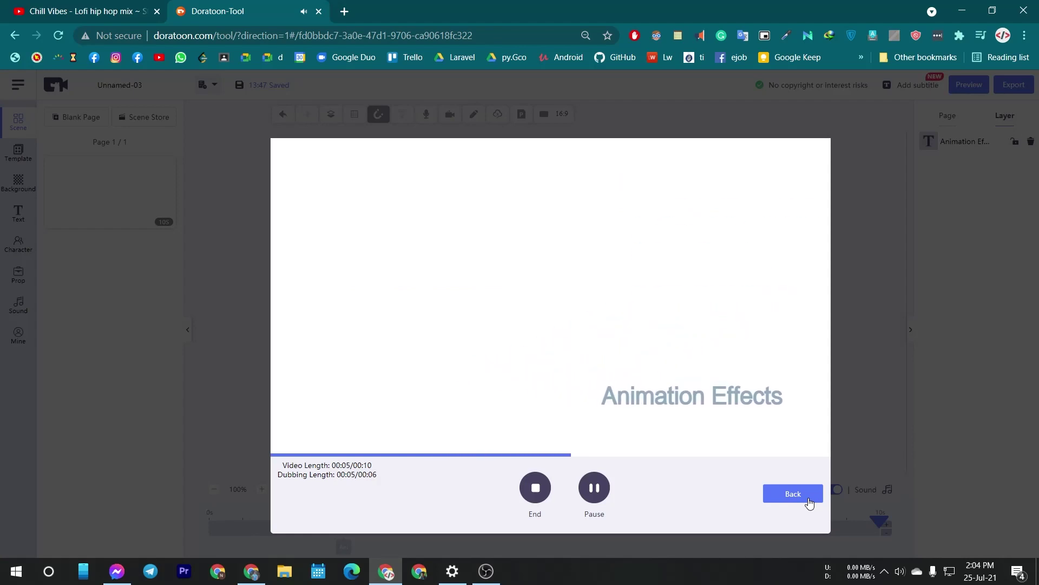
pyautogui.click(808, 498)
# Switch the narration voice to Francis and play the new preview
pyautogui.click(429, 233)
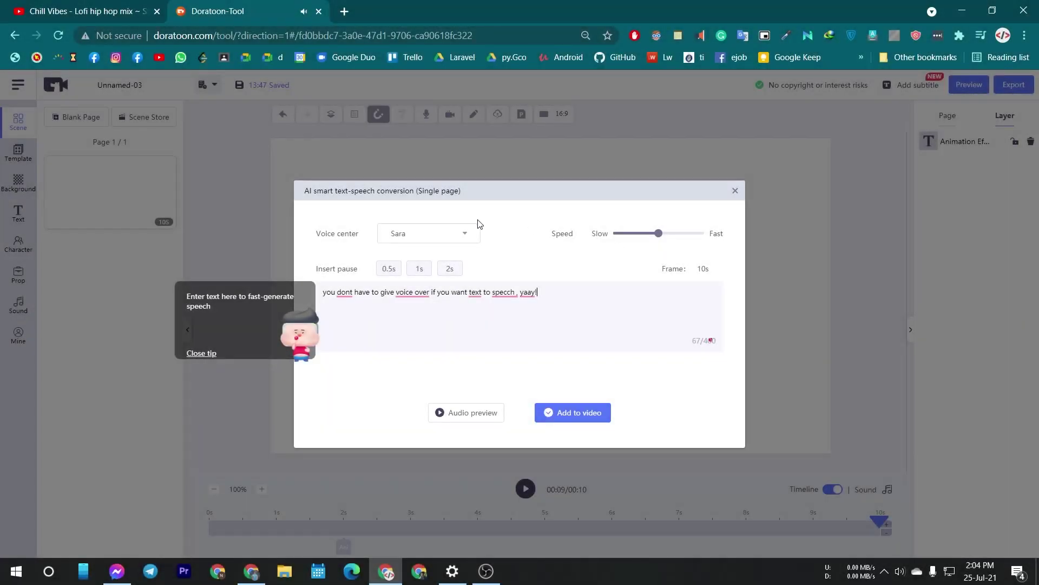
pyautogui.click(446, 237)
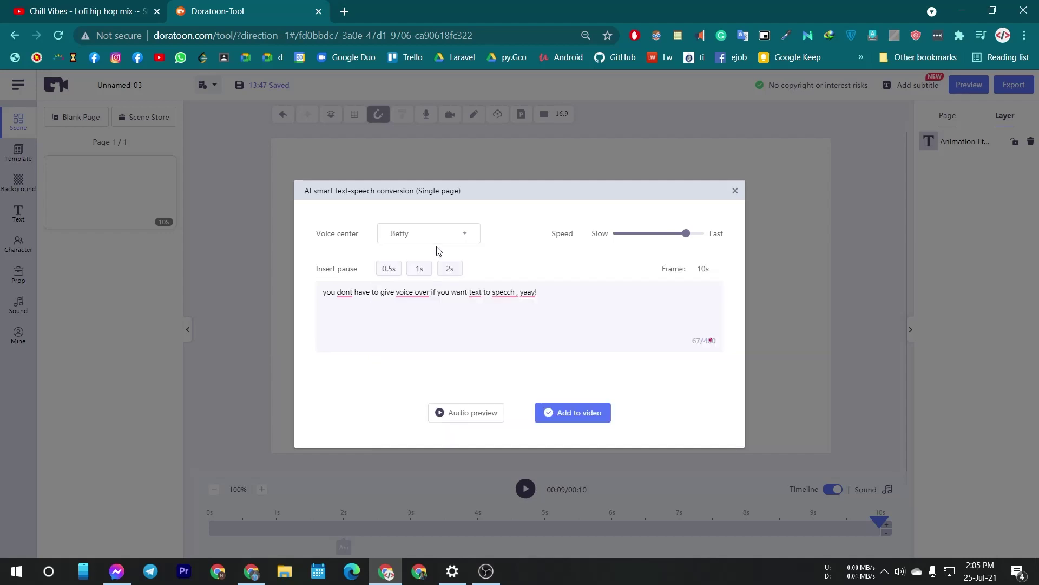
pyautogui.click(438, 243)
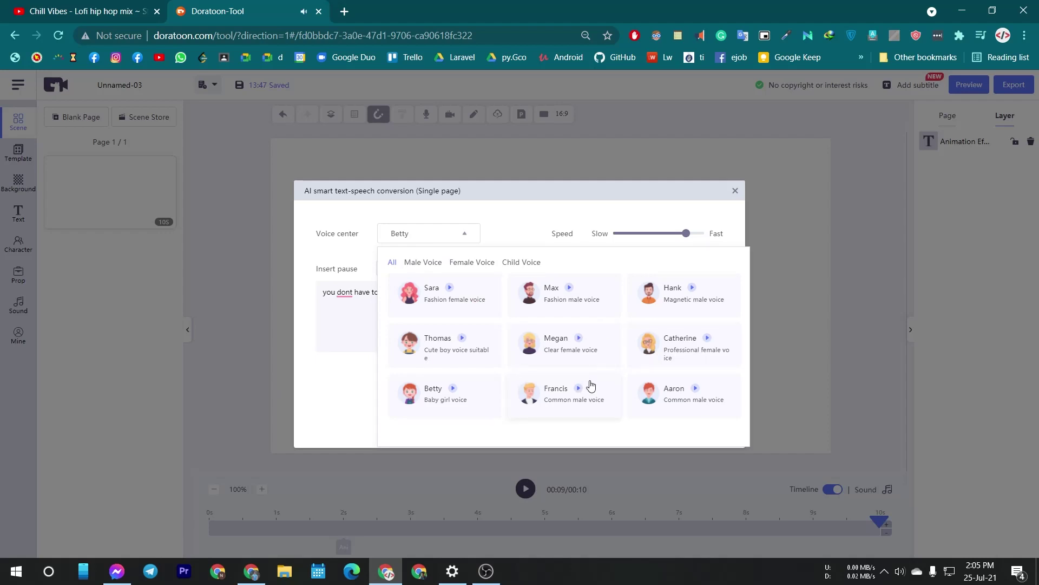
pyautogui.click(591, 391)
pyautogui.click(491, 414)
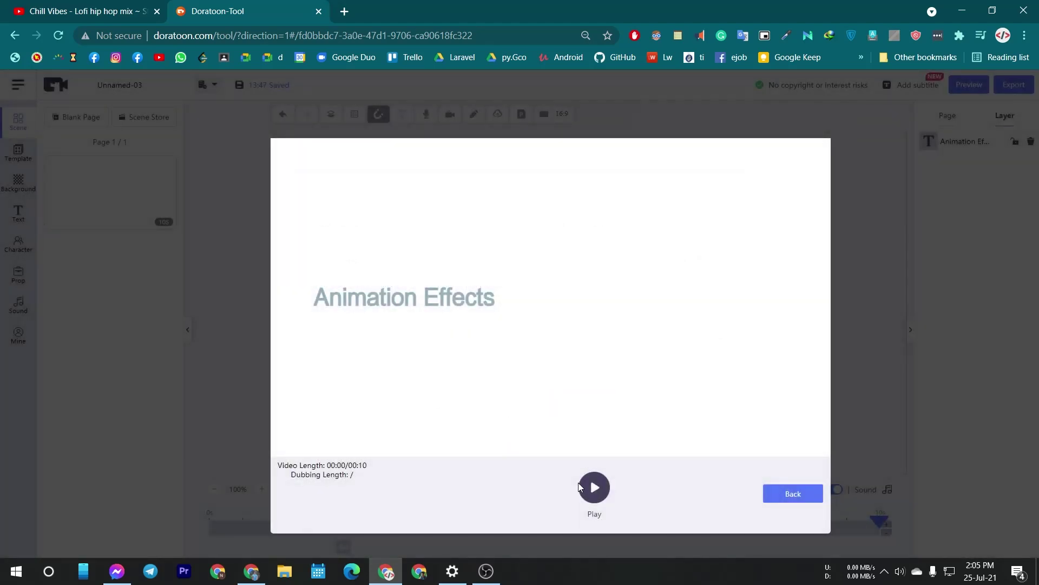
pyautogui.click(591, 488)
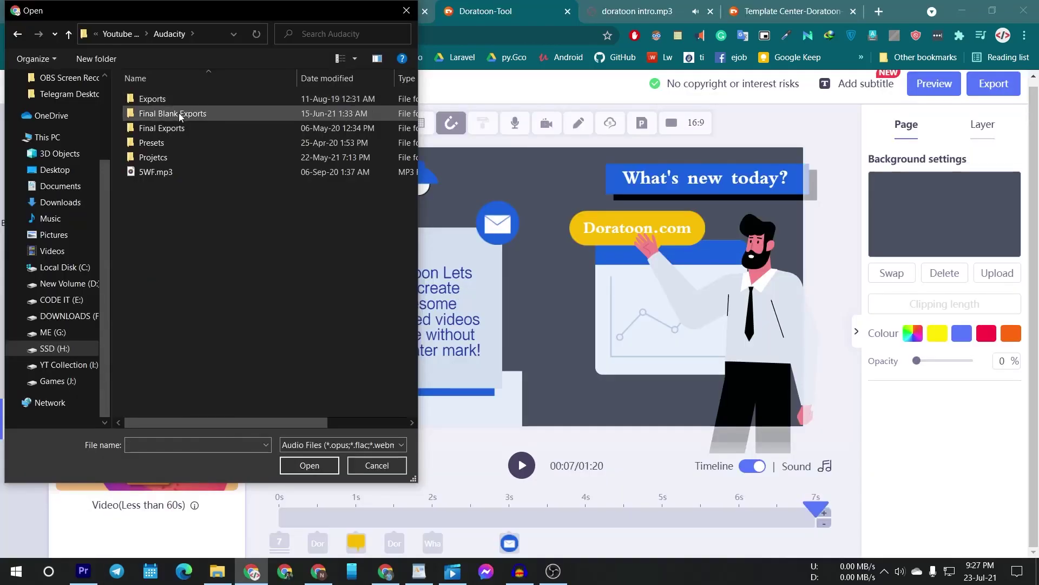
# Upload doratoon intro.mp3 from the Final Blank Exports folder
pyautogui.doubleClick(180, 118)
pyautogui.doubleClick(187, 100)
pyautogui.click(186, 99)
pyautogui.doubleClick(187, 99)
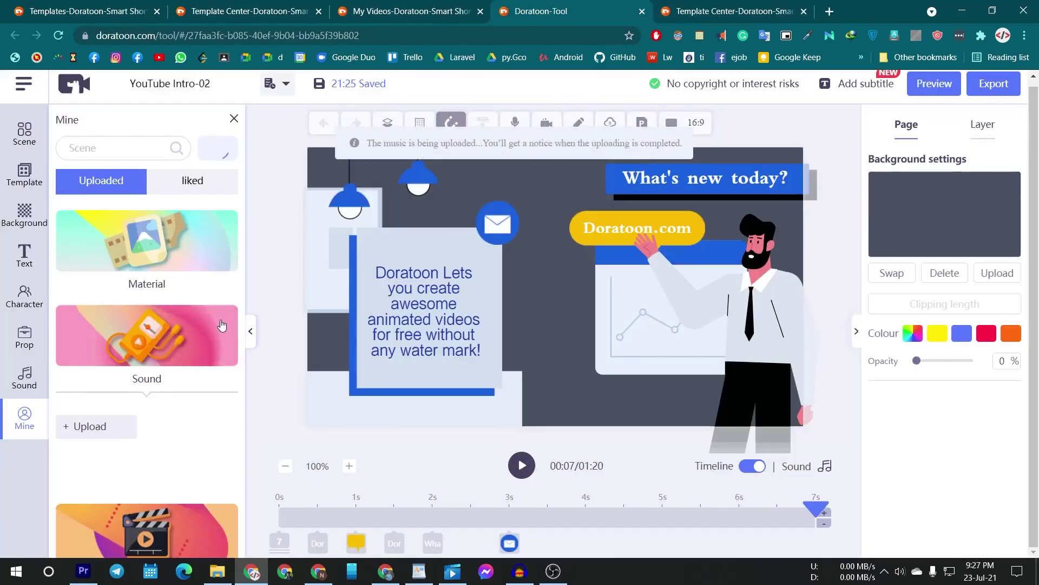
pyautogui.scroll(-1, 550, 471)
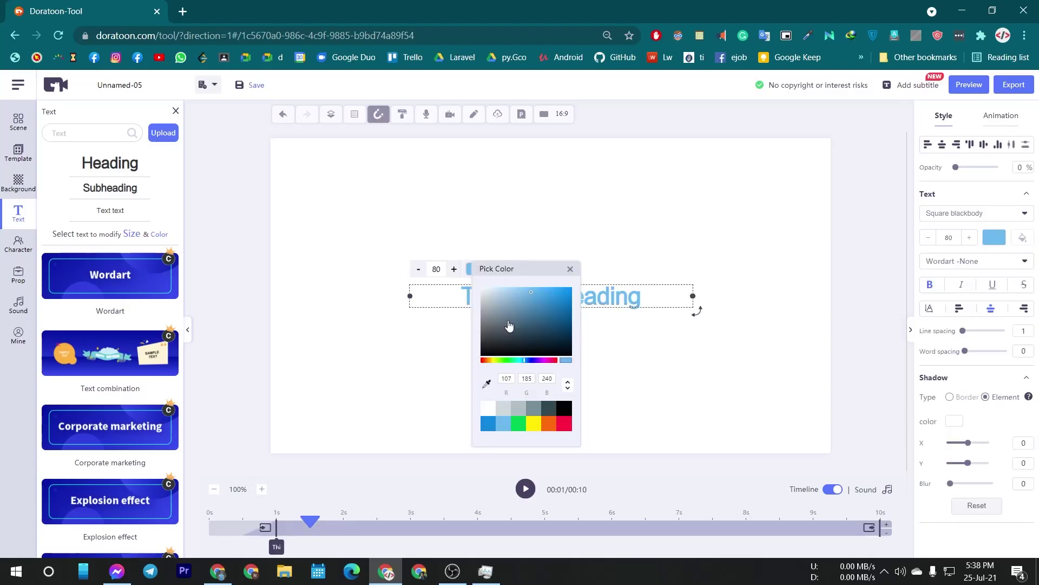
# Make the heading text green and select its words for styling
pyautogui.moveTo(529, 359); pyautogui.dragTo(514, 304)
pyautogui.click(512, 325)
pyautogui.click(621, 393)
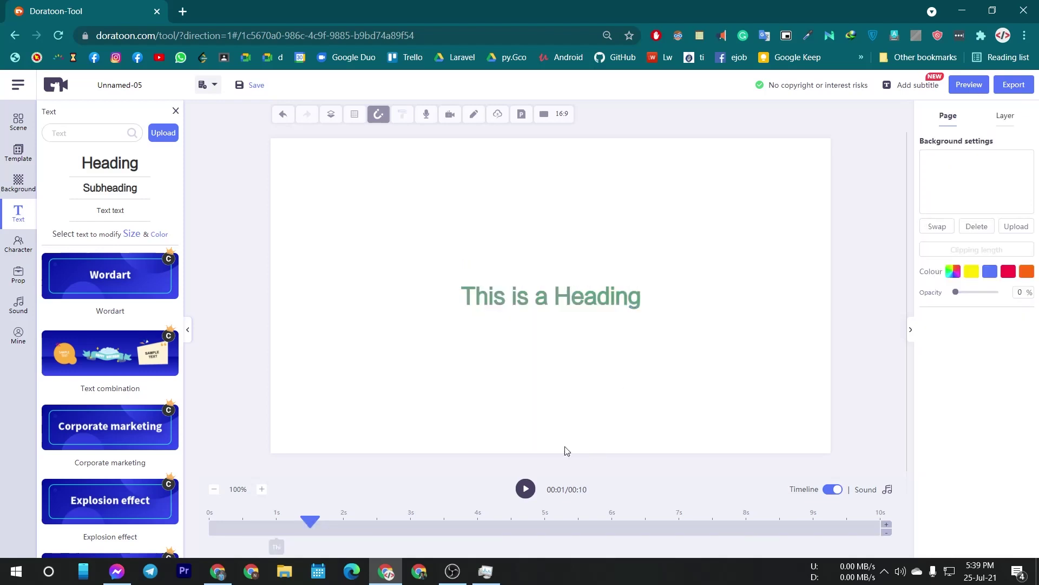
pyautogui.click(570, 297)
pyautogui.doubleClick(528, 300)
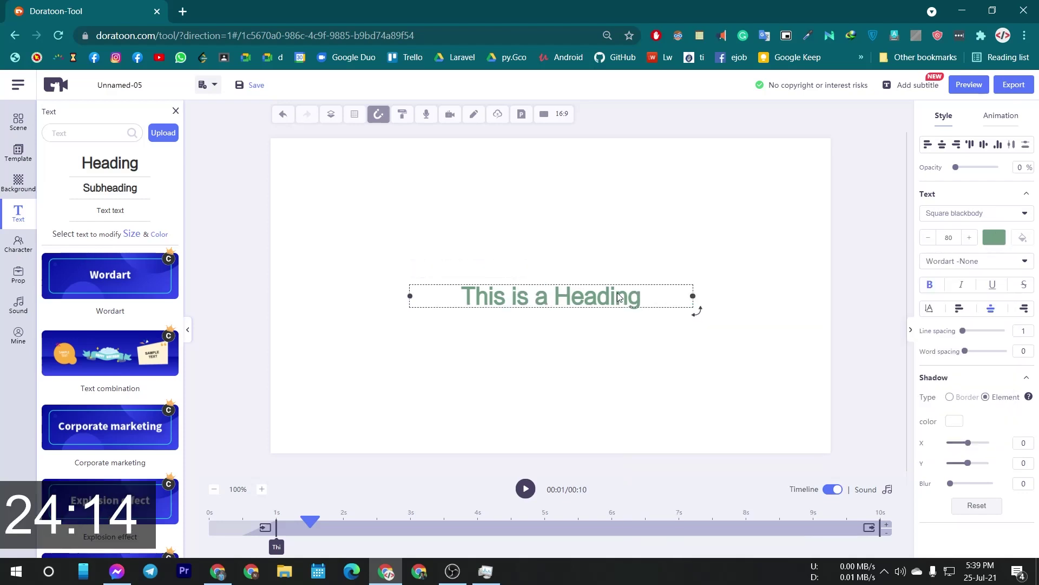
pyautogui.moveTo(696, 309); pyautogui.dragTo(551, 300)
# Keep the heading's current font and increase its line and word spacing
pyautogui.click(994, 237)
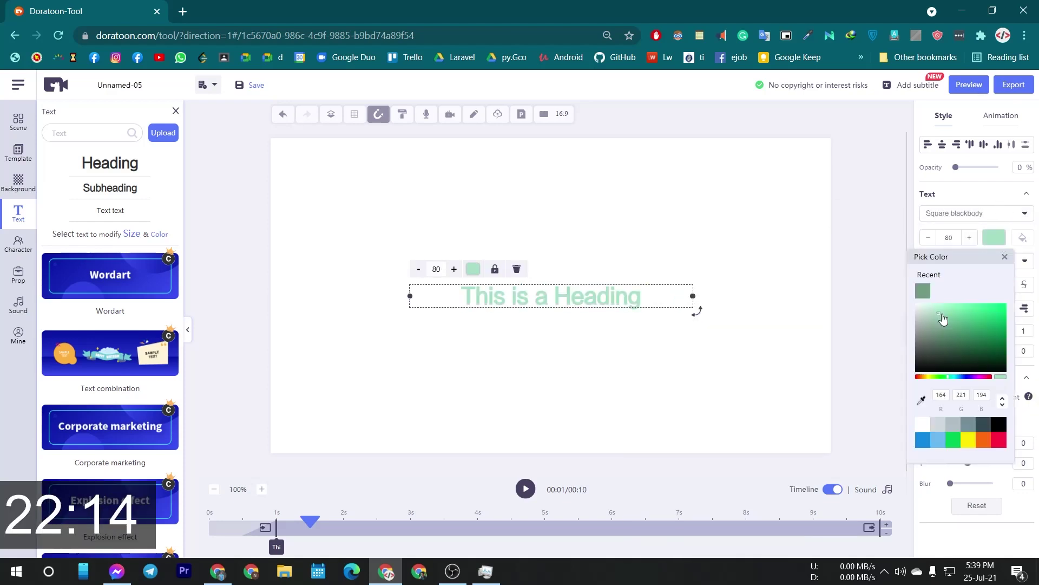
pyautogui.click(659, 271)
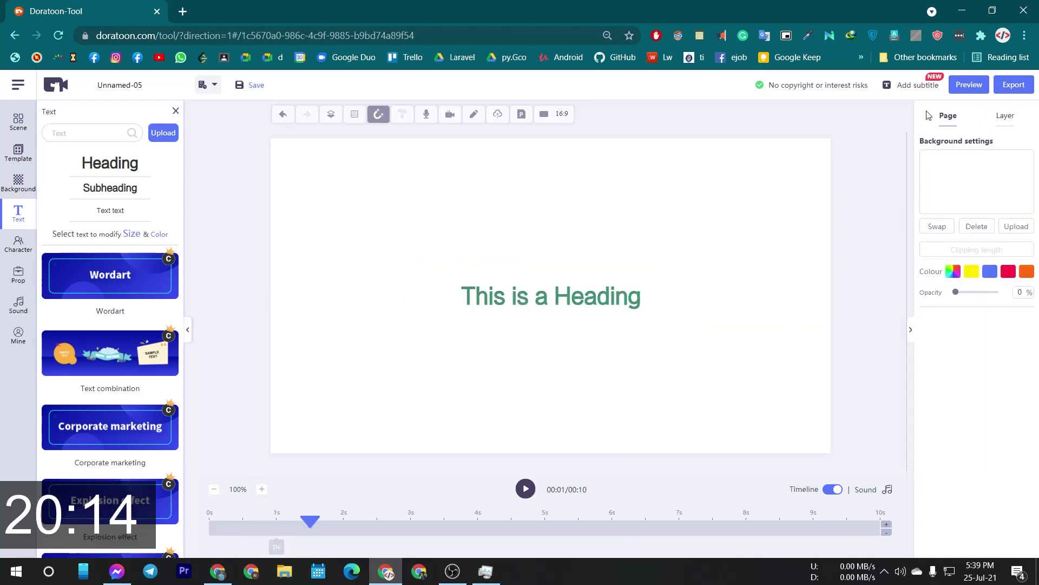
pyautogui.click(975, 213)
pyautogui.click(977, 328)
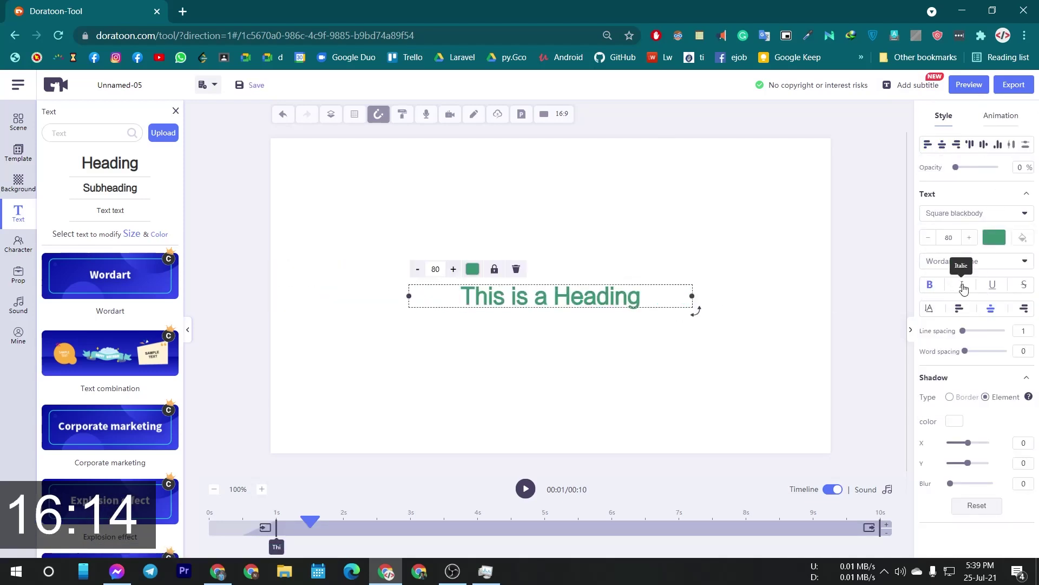
pyautogui.click(968, 331)
pyautogui.click(966, 351)
# Give the heading a dark shadow with X -2, Y 8 and Blur 5
pyautogui.click(954, 422)
pyautogui.click(964, 542)
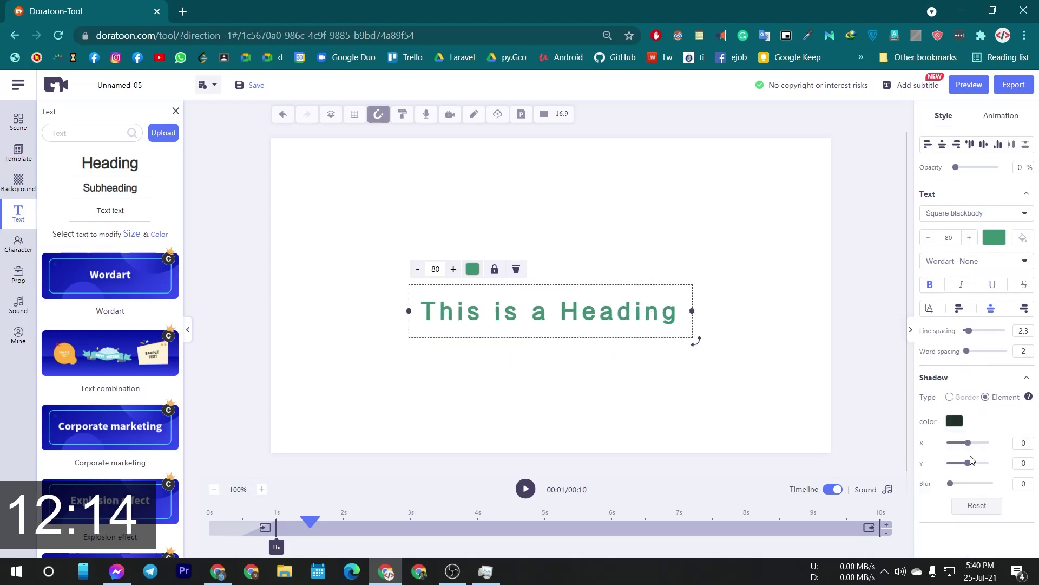
pyautogui.click(974, 443)
pyautogui.click(976, 463)
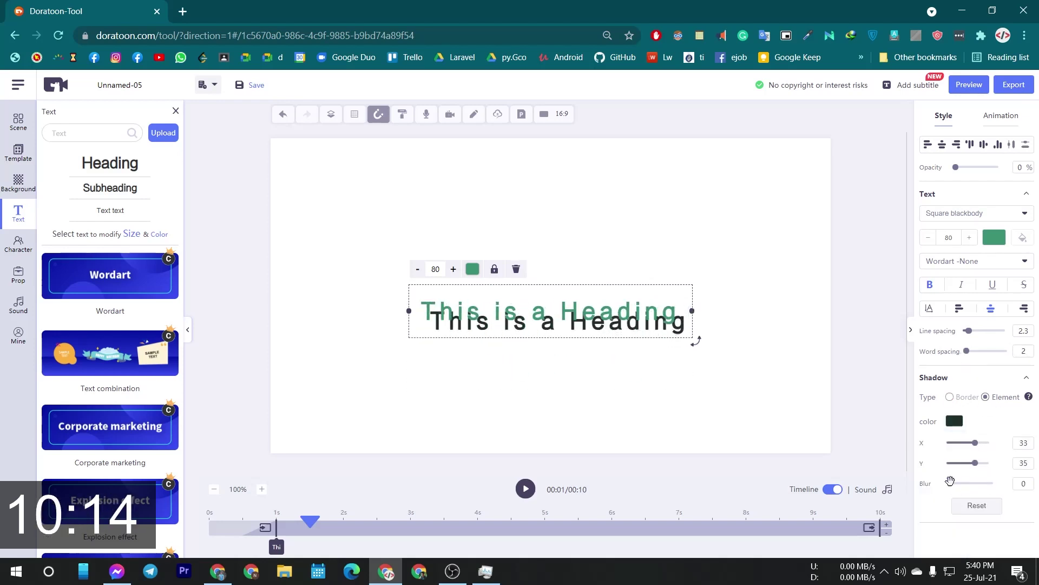
pyautogui.click(955, 483)
pyautogui.click(969, 463)
pyautogui.click(967, 443)
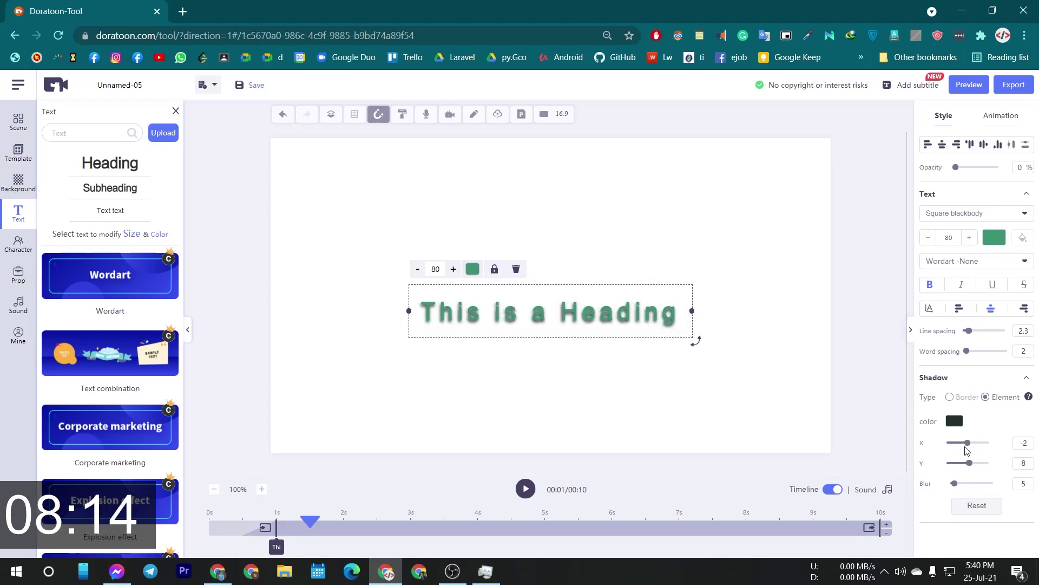
pyautogui.click(1000, 115)
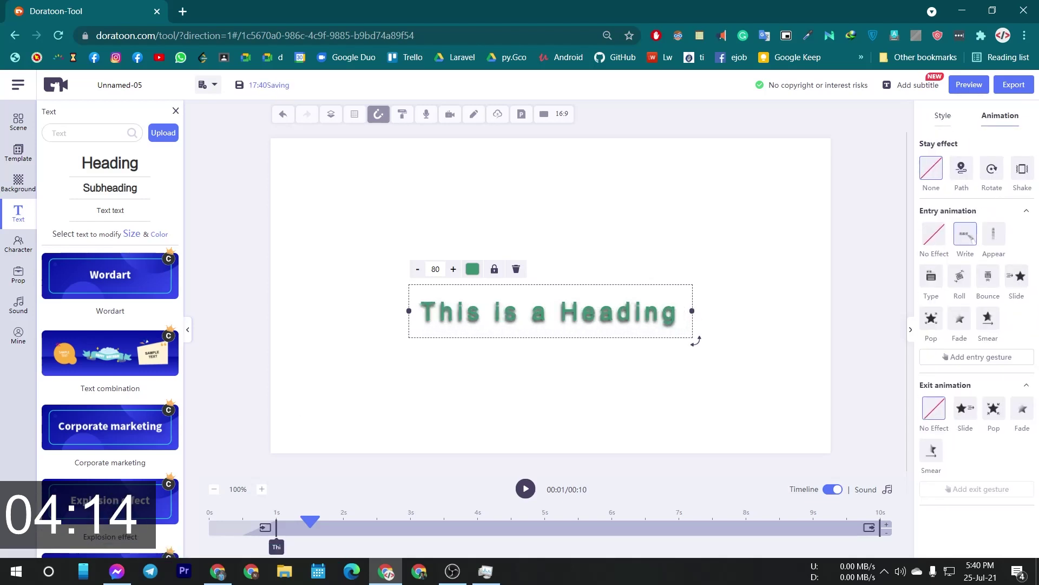
# Give the heading the Bounce entry animation and preview it
pyautogui.click(526, 489)
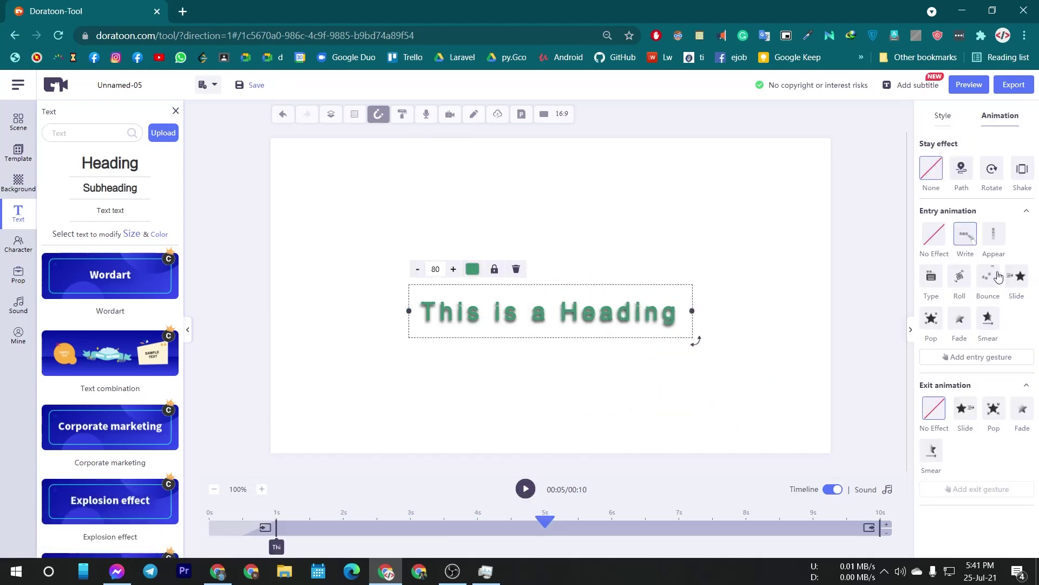
pyautogui.click(989, 277)
pyautogui.click(968, 84)
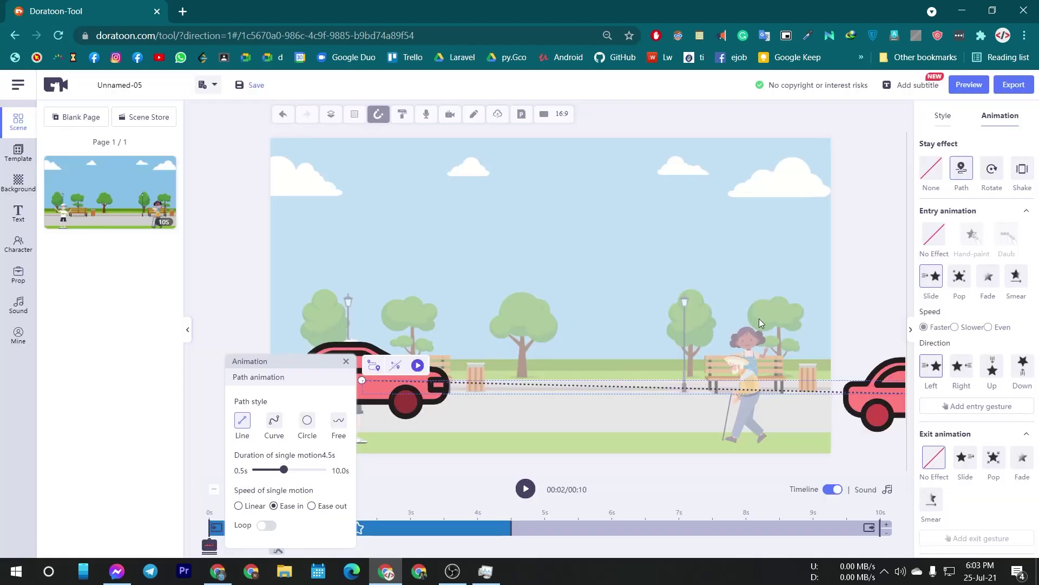
# Nudge the woman character up slightly and apply a Path motion effect to her
pyautogui.click(760, 367)
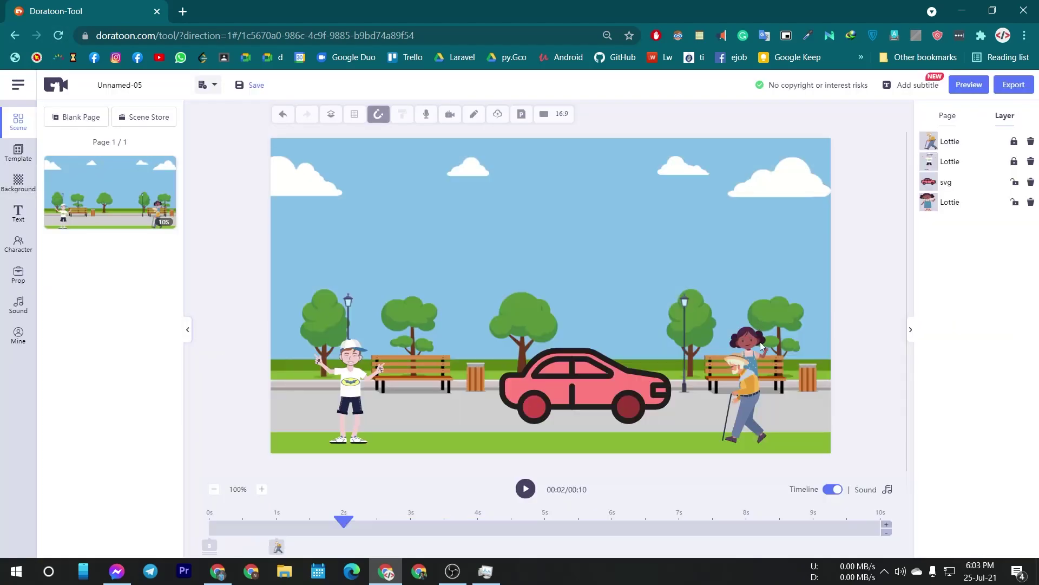
pyautogui.click(748, 394)
pyautogui.moveTo(751, 374); pyautogui.dragTo(752, 368)
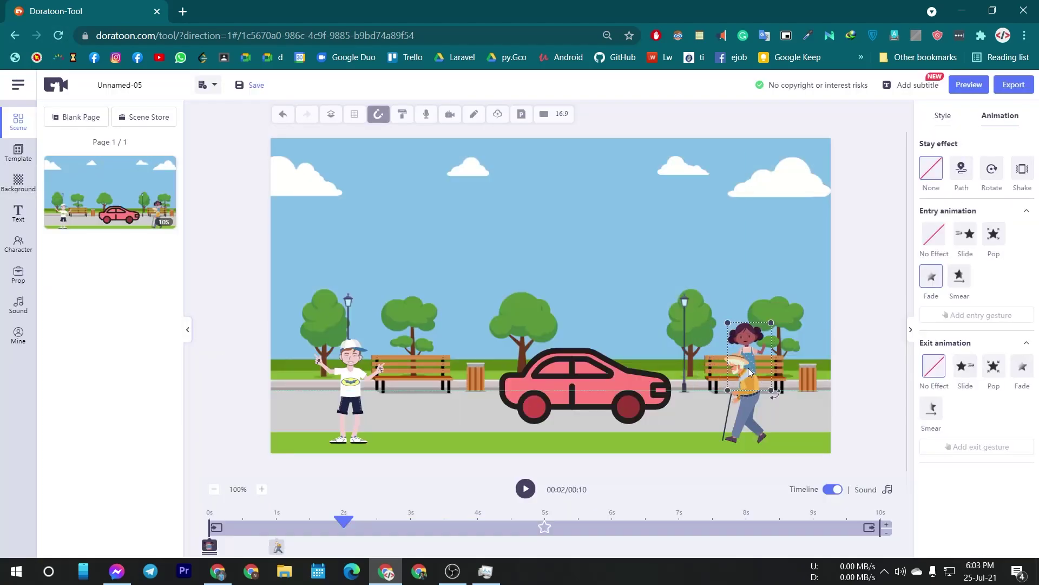
pyautogui.click(755, 416)
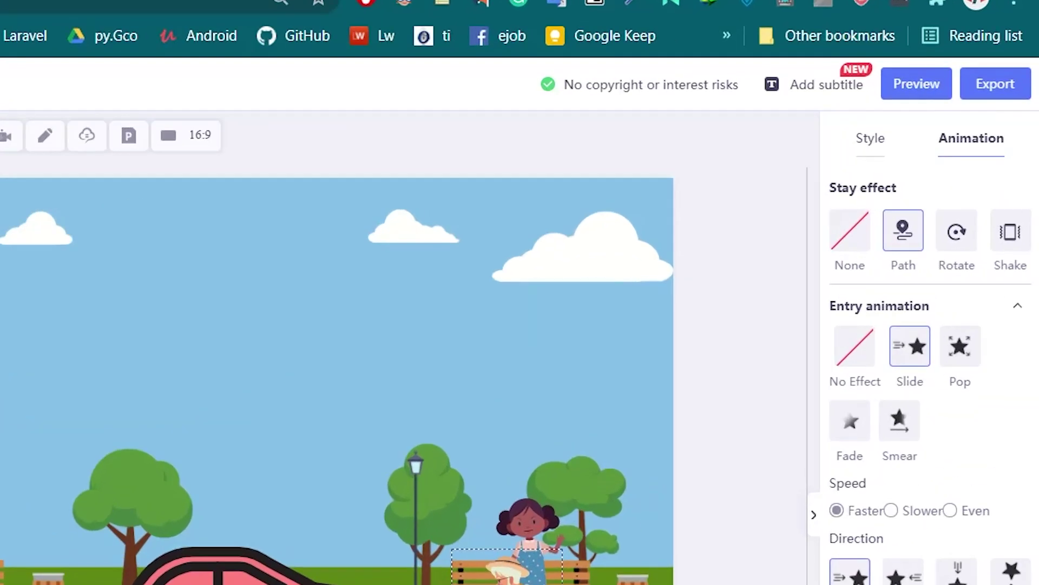
# Switch the right panel between the Layer list and the Page background settings
pyautogui.click(551, 533)
pyautogui.click(577, 329)
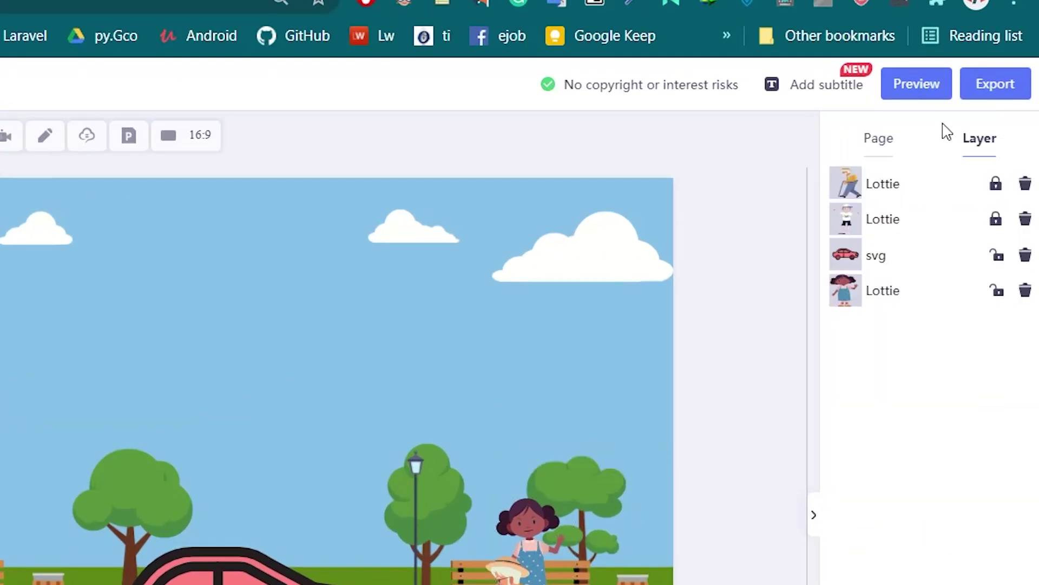
pyautogui.click(879, 145)
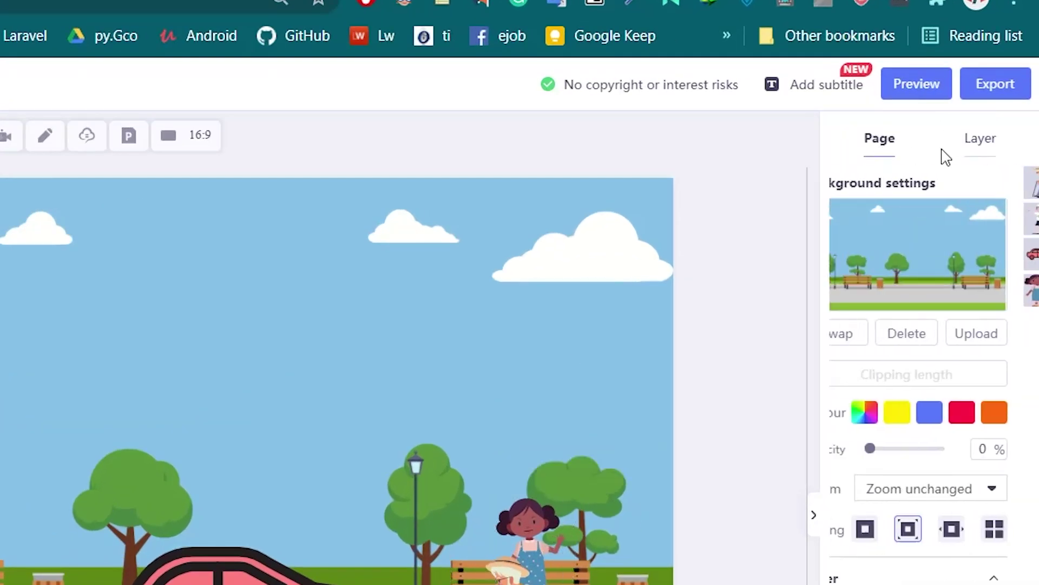
pyautogui.click(981, 143)
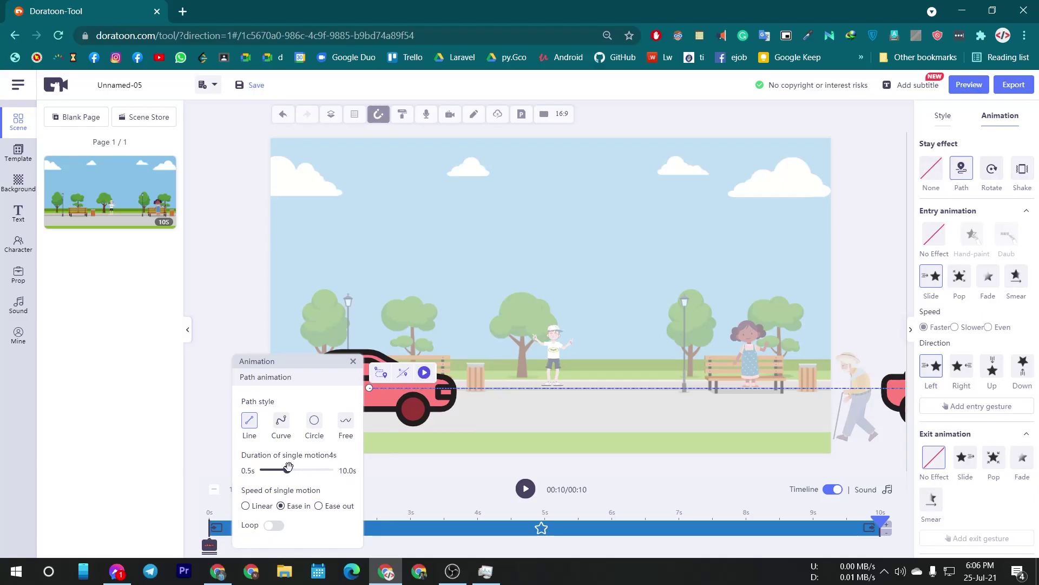
# Lengthen the car's path motion duration from 4 to 8 seconds
pyautogui.click(288, 469)
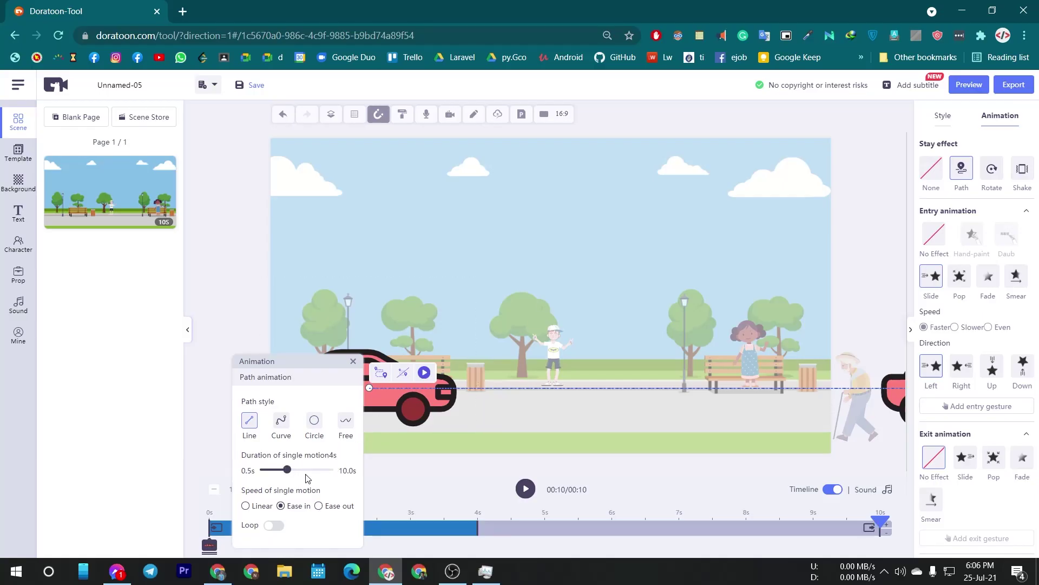
pyautogui.moveTo(288, 470); pyautogui.dragTo(303, 469)
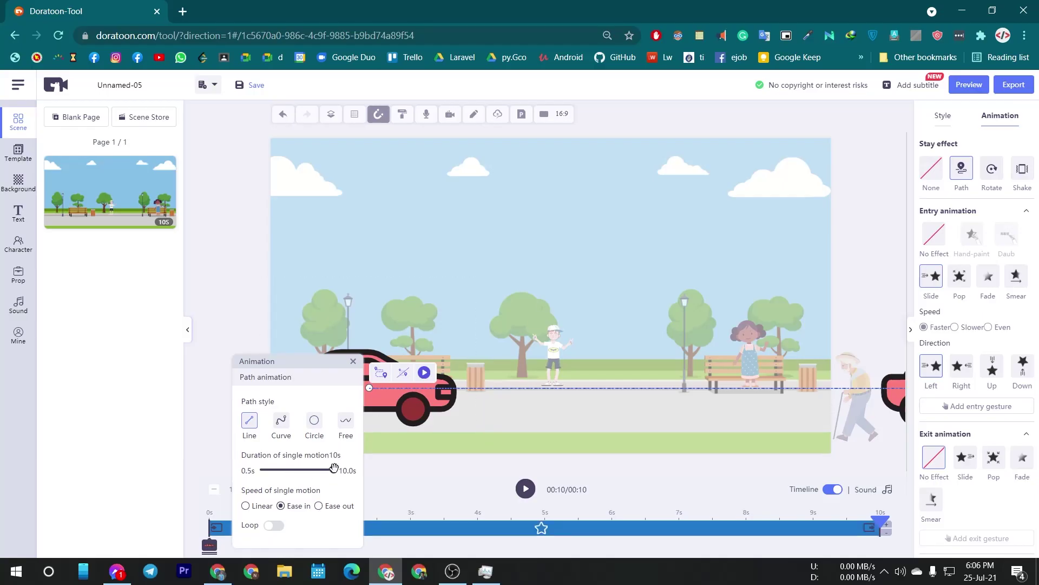
pyautogui.click(318, 470)
# Preview the scene, move the car layer above a character layer, and preview again
pyautogui.click(963, 84)
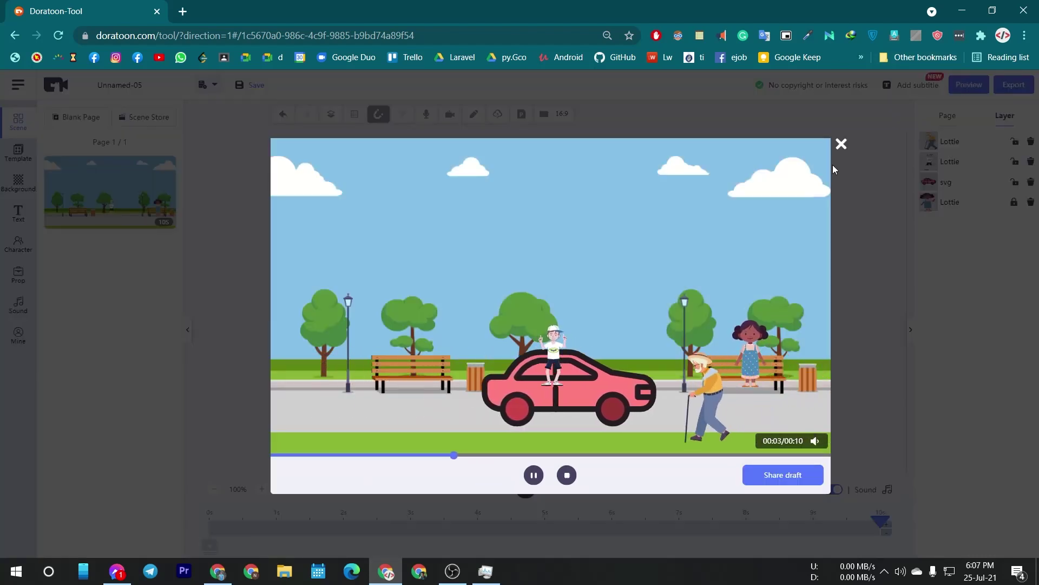
pyautogui.click(842, 146)
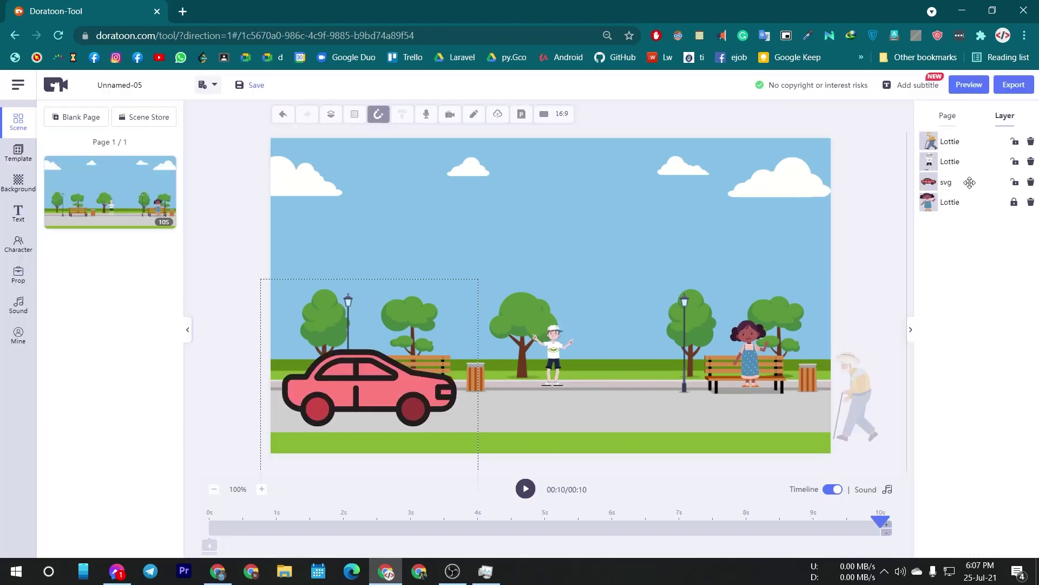
pyautogui.moveTo(969, 182); pyautogui.dragTo(964, 173)
pyautogui.click(962, 86)
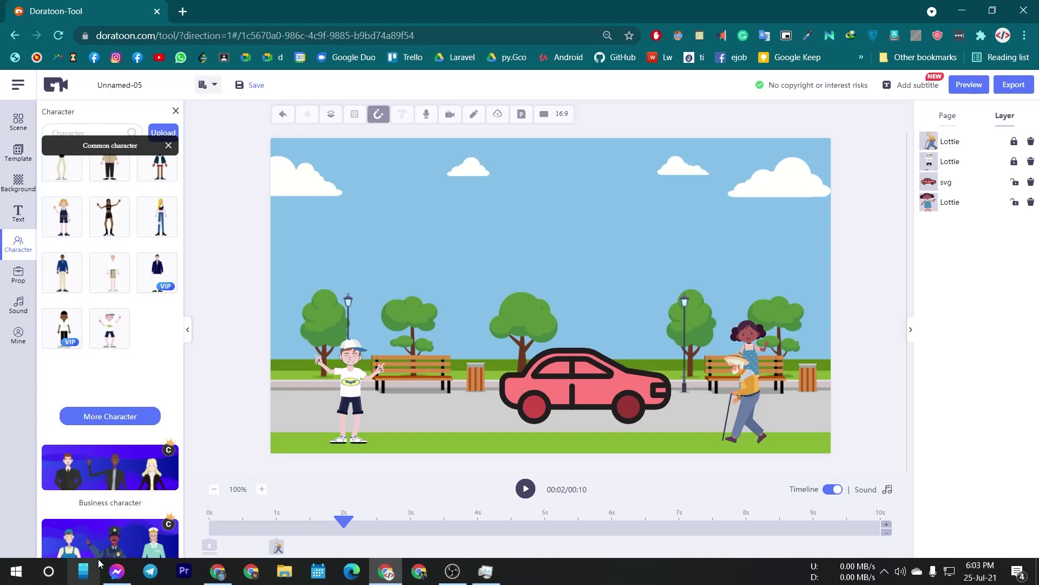
pyautogui.scroll(-2, 114, 423)
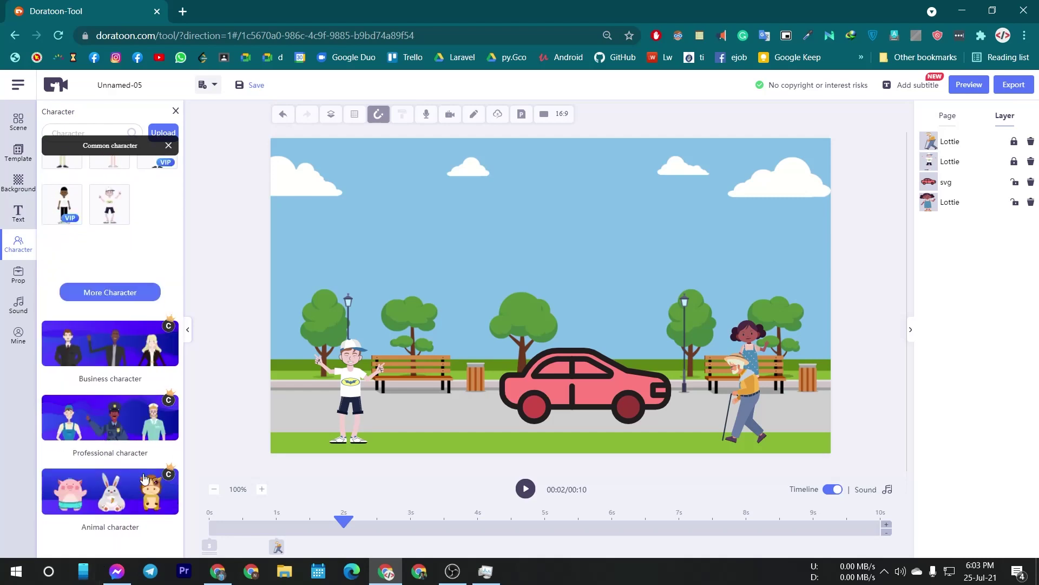
pyautogui.scroll(-2, 138, 480)
pyautogui.scroll(-3, 122, 406)
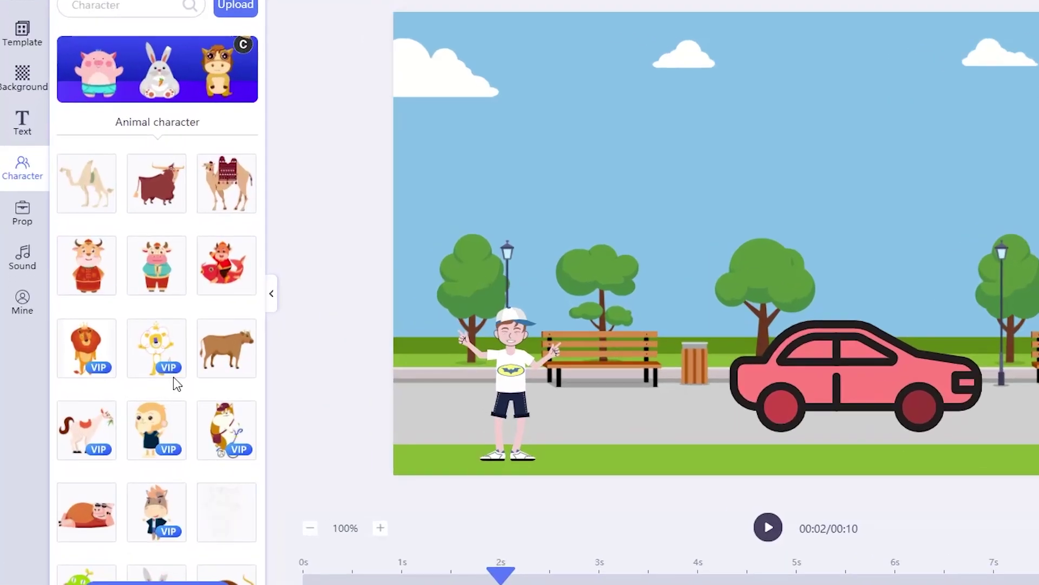
pyautogui.scroll(-3, 173, 377)
pyautogui.scroll(3, 87, 276)
pyautogui.scroll(-2, 150, 433)
pyautogui.scroll(-5, 142, 459)
pyautogui.scroll(-3, 139, 455)
pyautogui.scroll(5, 139, 452)
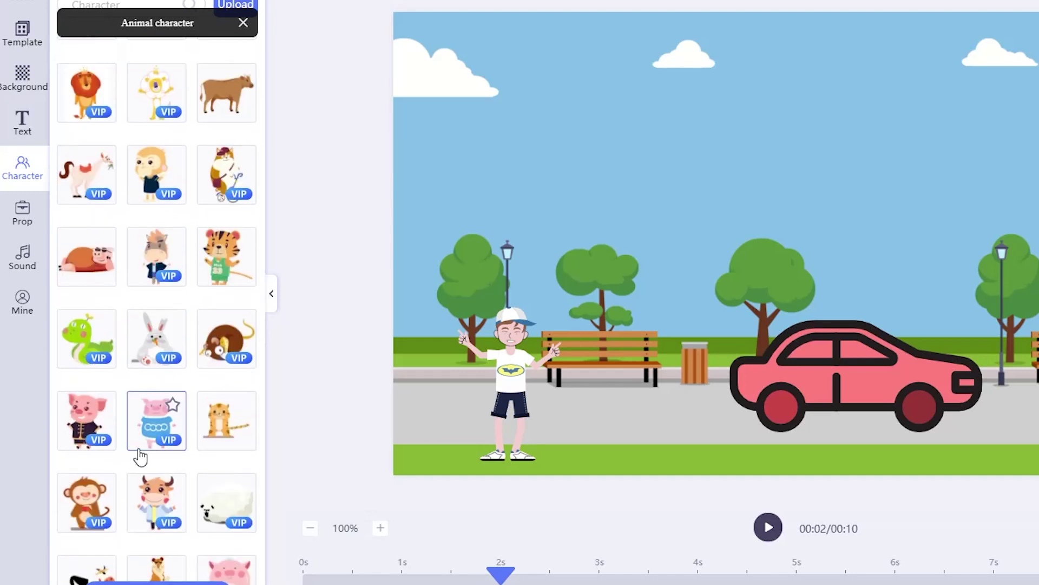
pyautogui.scroll(5, 142, 455)
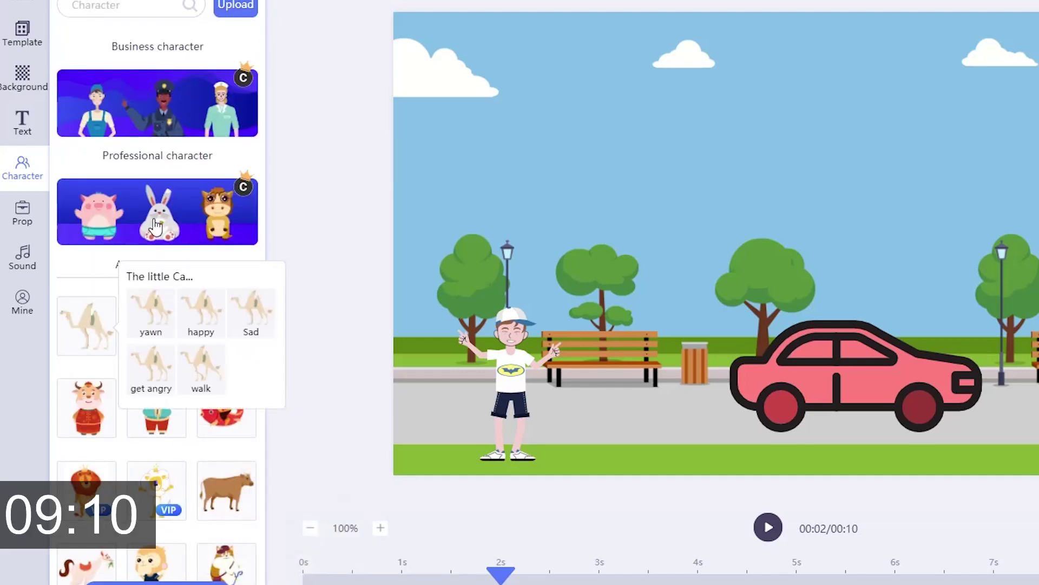
pyautogui.scroll(5, 154, 244)
# Open the Professional character collection and play the park scene to its 10-second end
pyautogui.click(187, 302)
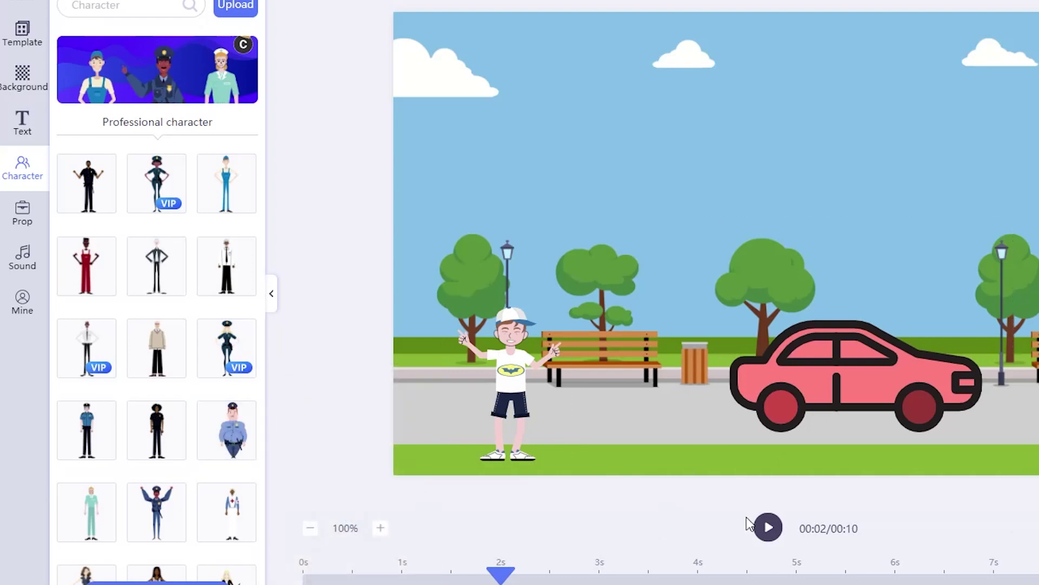
pyautogui.click(766, 528)
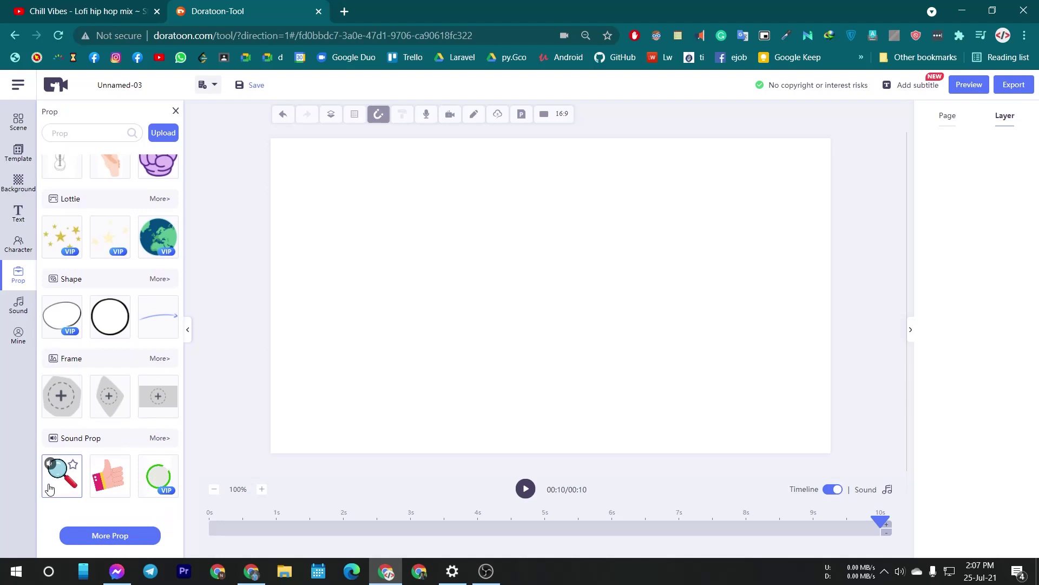
# Add magnifier, thumbs-up and two green checkmark props, spreading them across the scene
pyautogui.click(49, 488)
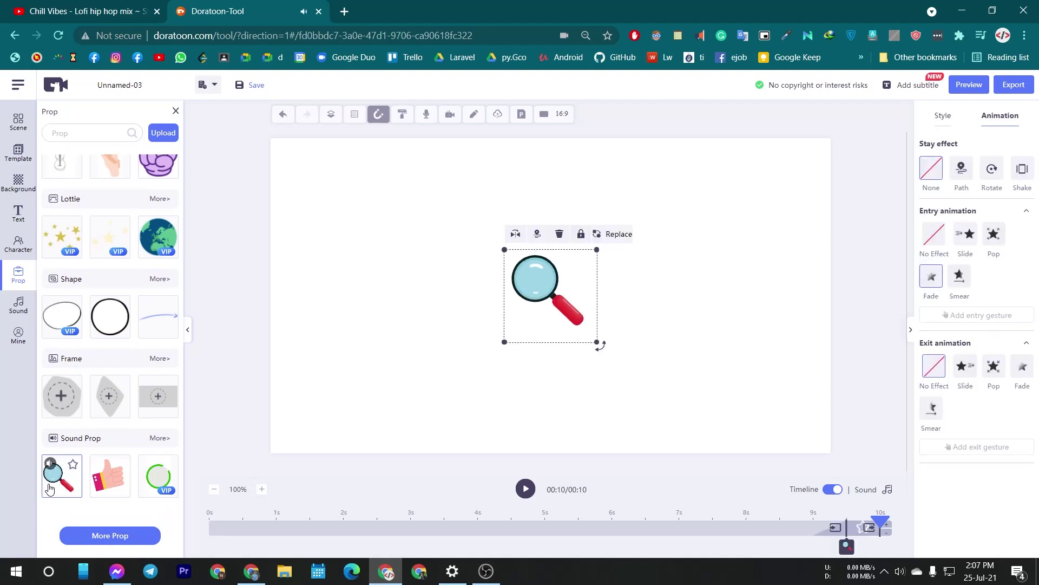
pyautogui.click(115, 482)
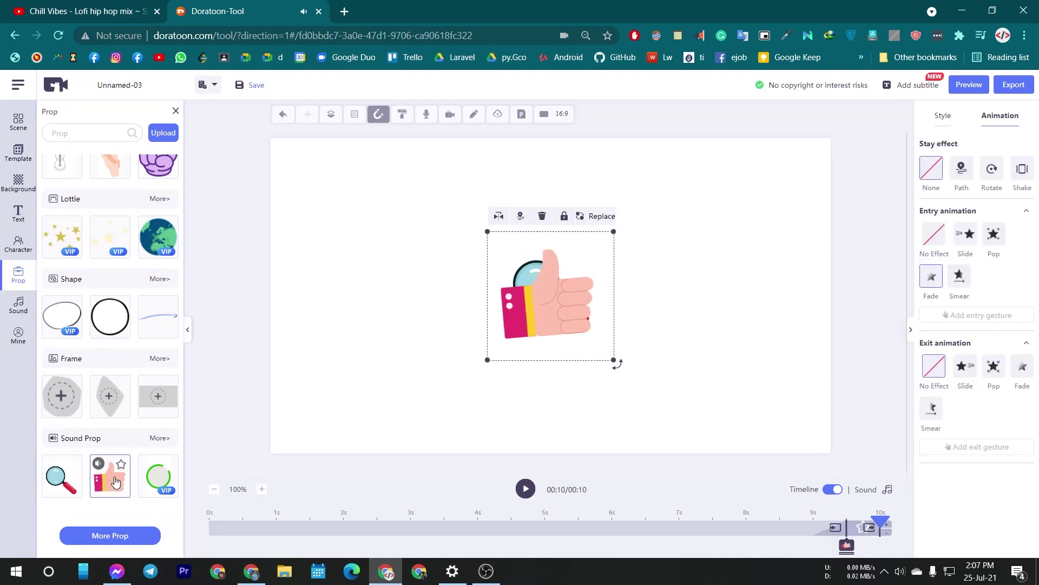
pyautogui.click(150, 482)
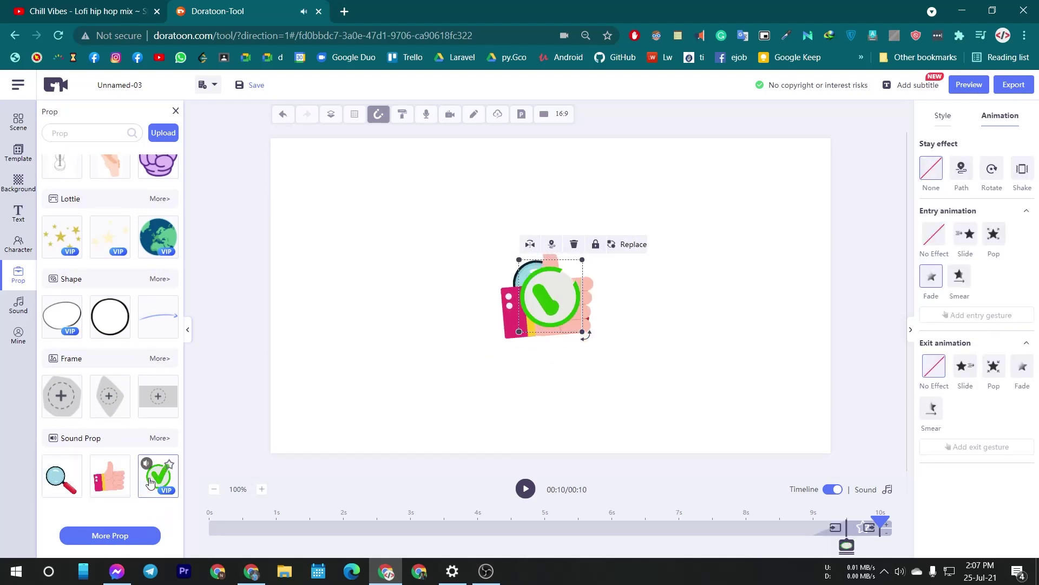
pyautogui.click(587, 260)
pyautogui.moveTo(585, 335)
pyautogui.mouseDown()
pyautogui.moveTo(471, 336)
pyautogui.moveTo(640, 330)
pyautogui.moveTo(690, 345)
pyautogui.mouseUp()
pyautogui.click(550, 292)
pyautogui.click(170, 476)
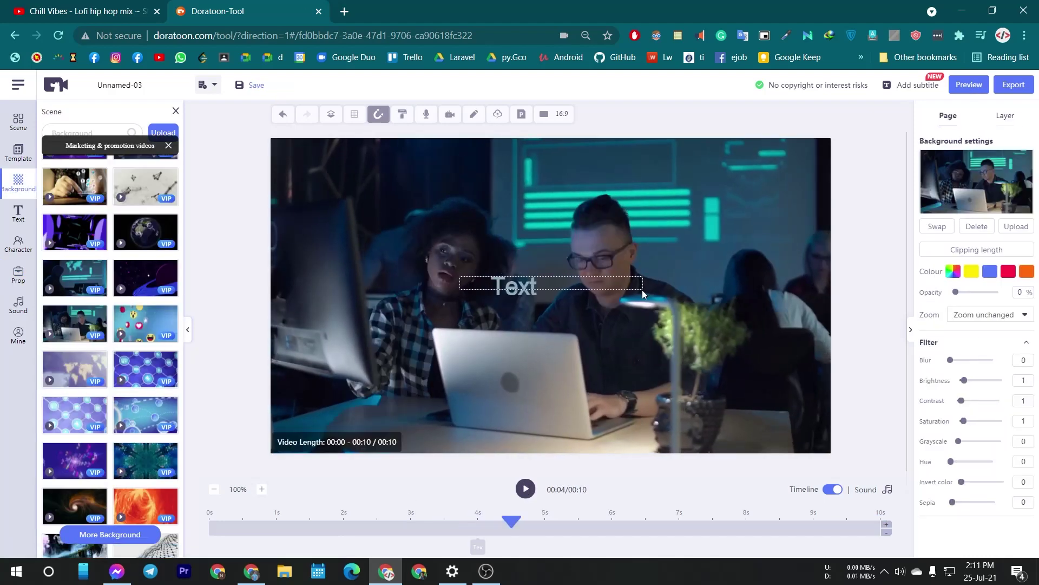
# Add a text box over the office video, delete it, then box-select canvas elements
pyautogui.click(545, 295)
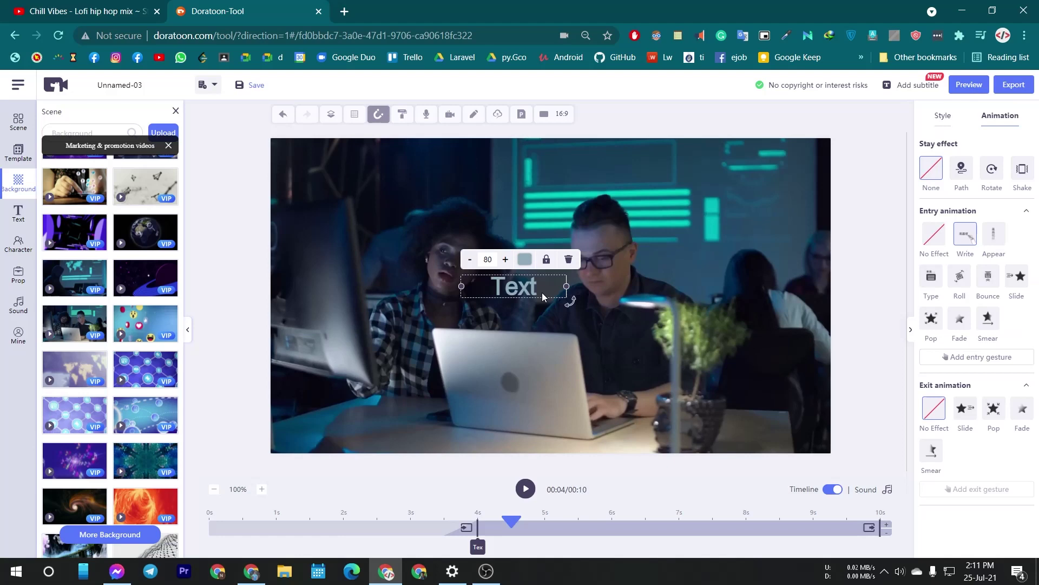
pyautogui.press('Delete')
pyautogui.moveTo(569, 294); pyautogui.dragTo(522, 424)
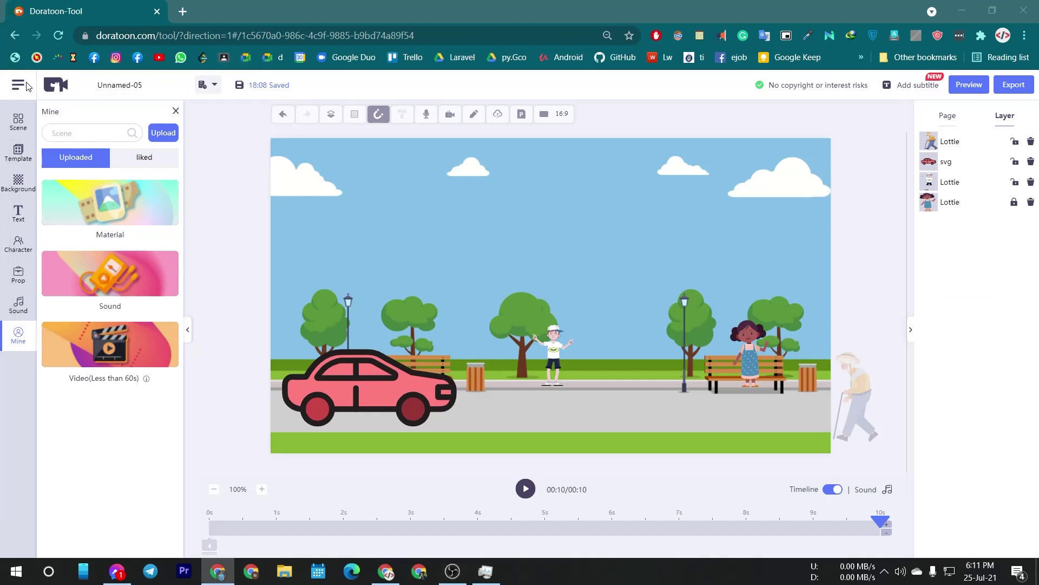
# Export Unnamed-05 with no watermark at Ultra-definition 1080P and confirm
pyautogui.click(1022, 88)
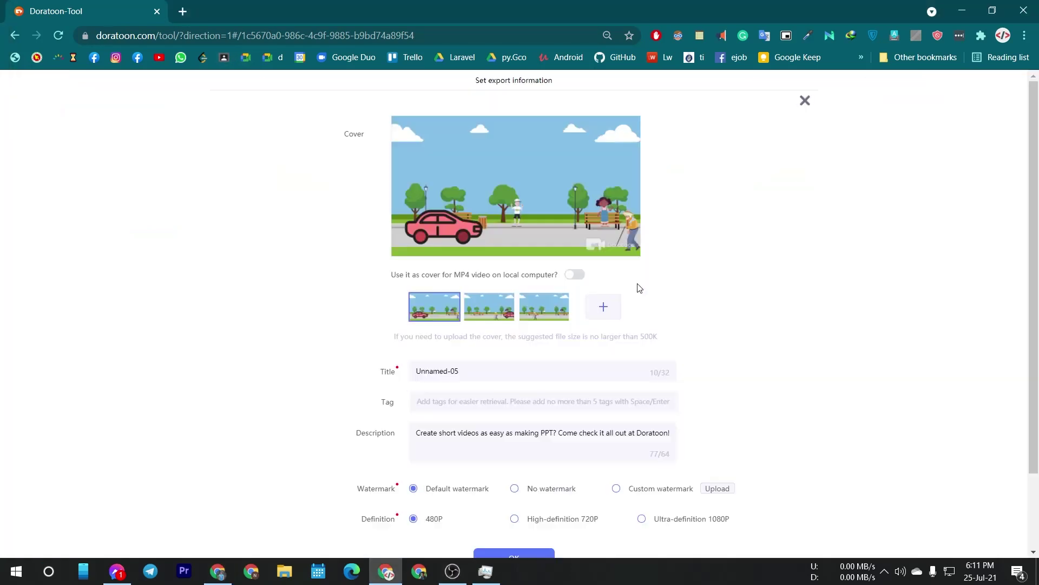
pyautogui.scroll(-1, 503, 347)
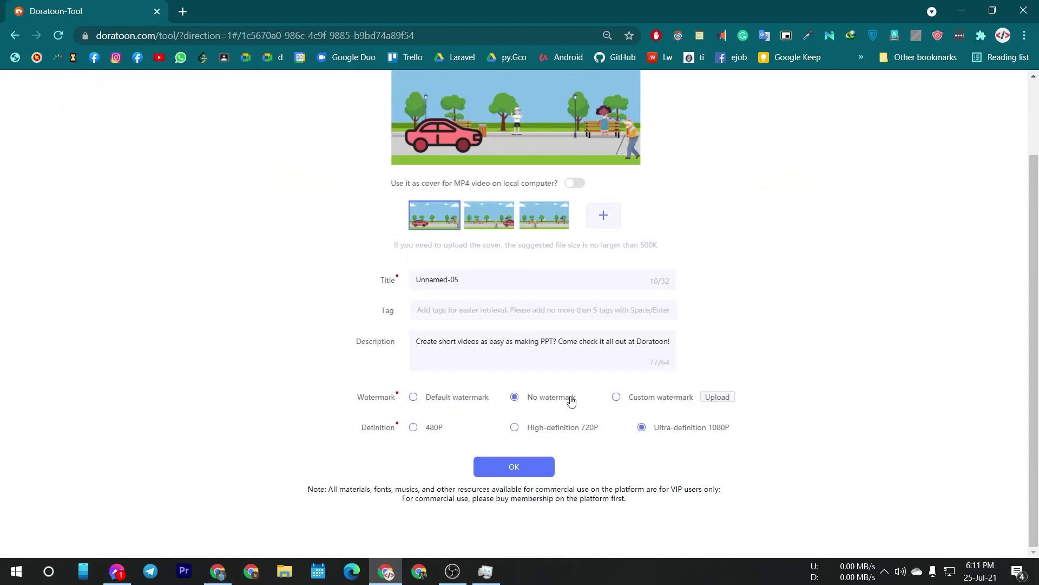
pyautogui.click(514, 467)
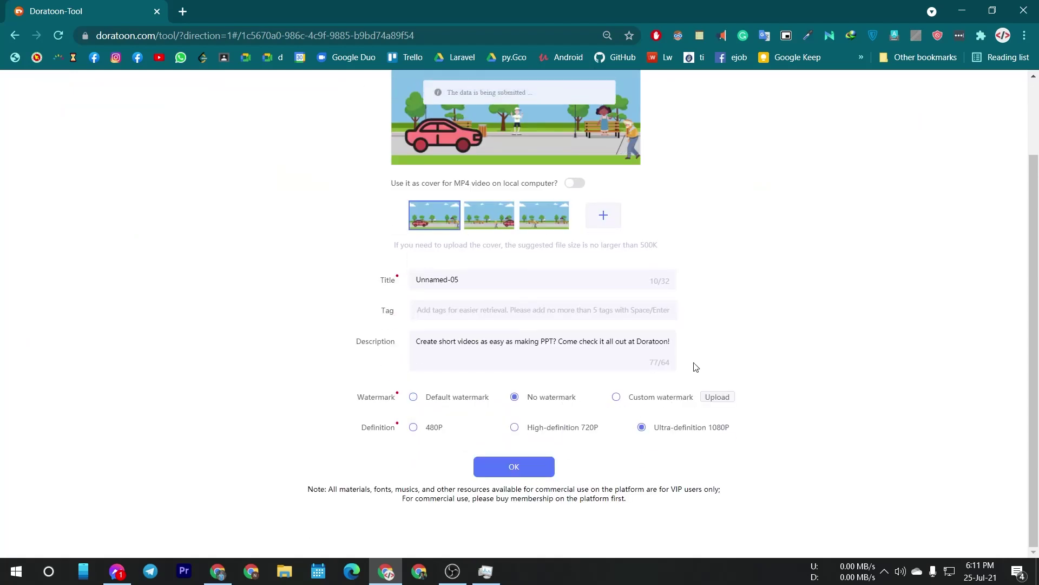